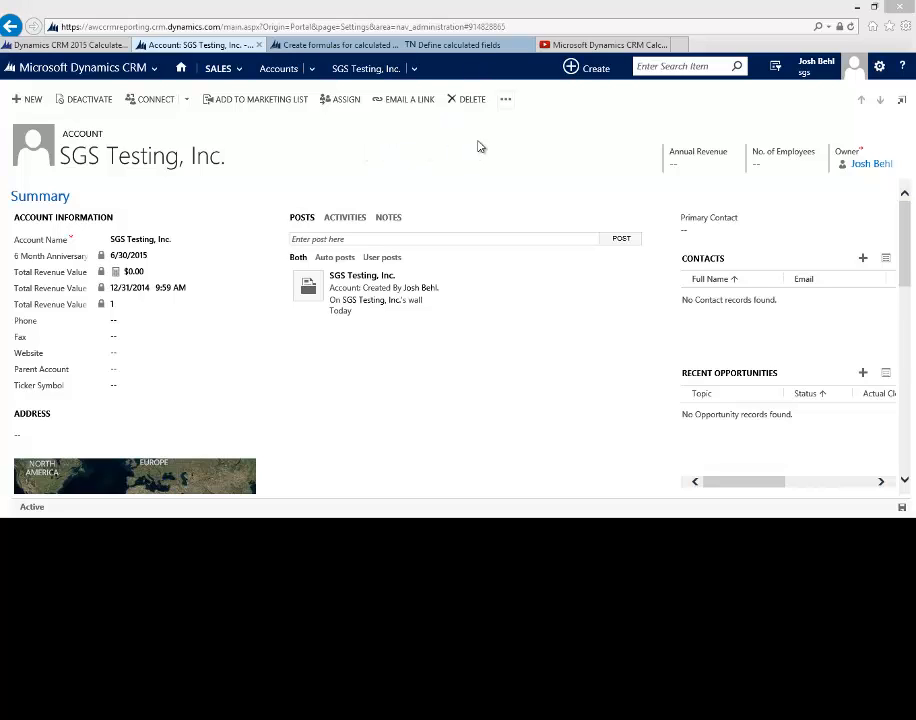
# - Open the account form for editing and add the Account Number field between Total Revenue Value (State) and Phone
pyautogui.click(506, 101)
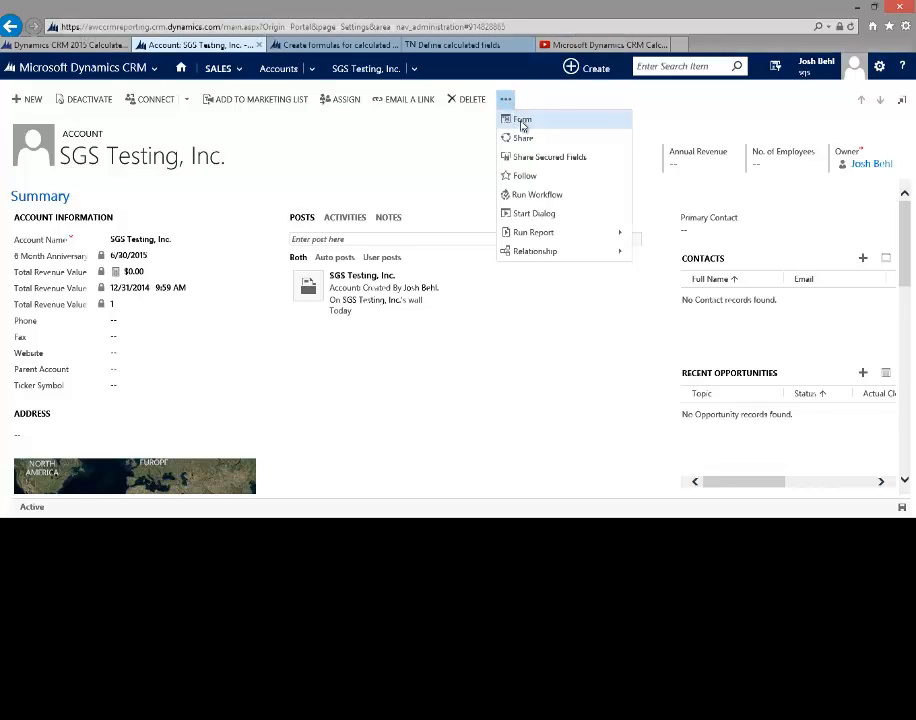
pyautogui.click(520, 125)
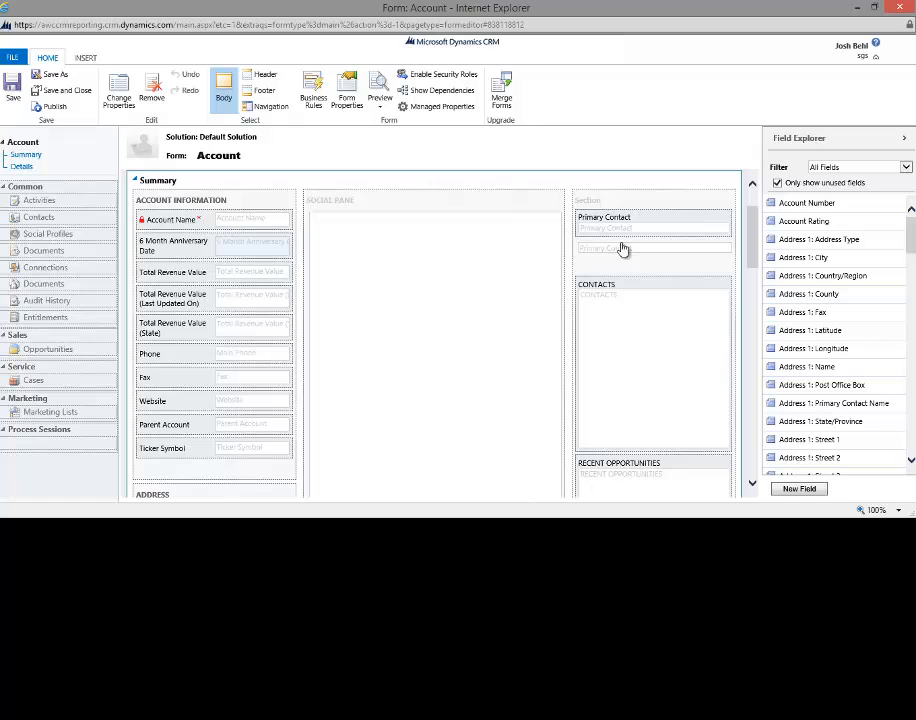
pyautogui.moveTo(825, 208); pyautogui.dragTo(216, 362)
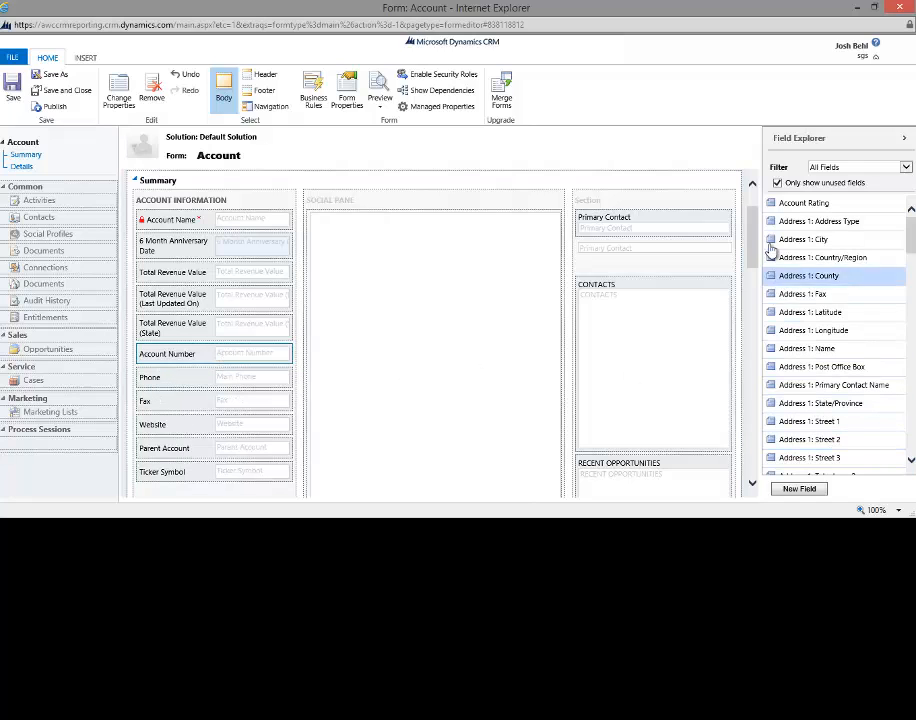
pyautogui.click(791, 295)
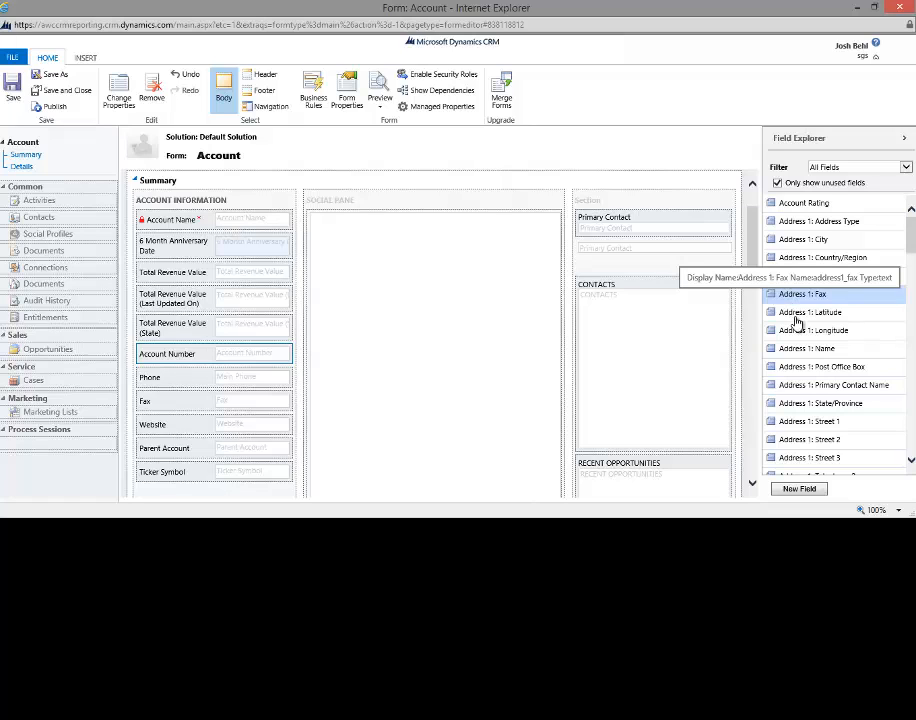
# - Create a new field for the Account entity with the display name Customer Number
pyautogui.click(790, 490)
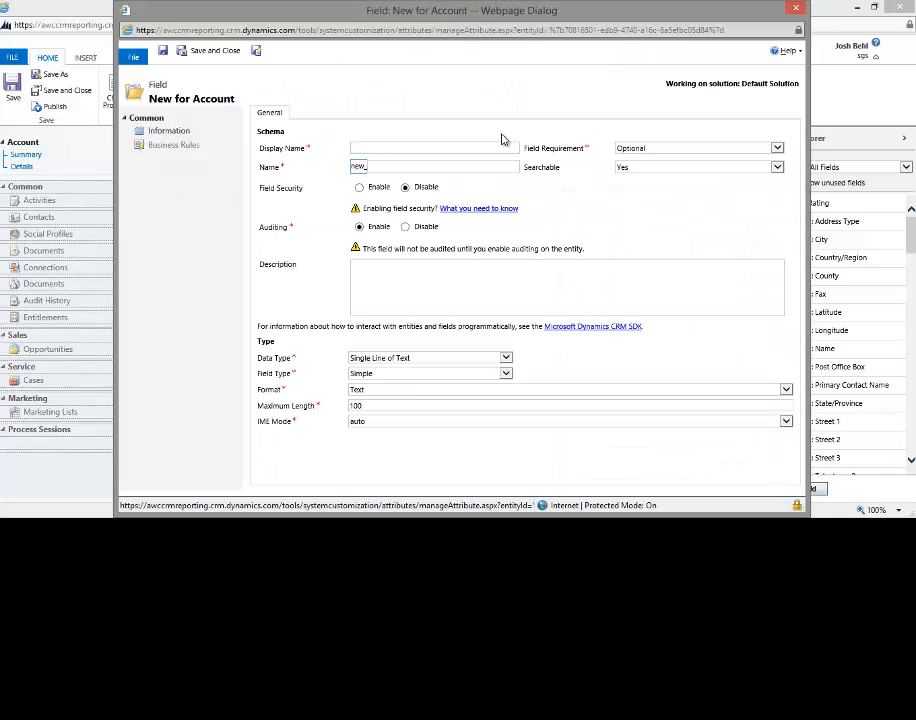
pyautogui.click(400, 148)
pyautogui.write('Customer Number')
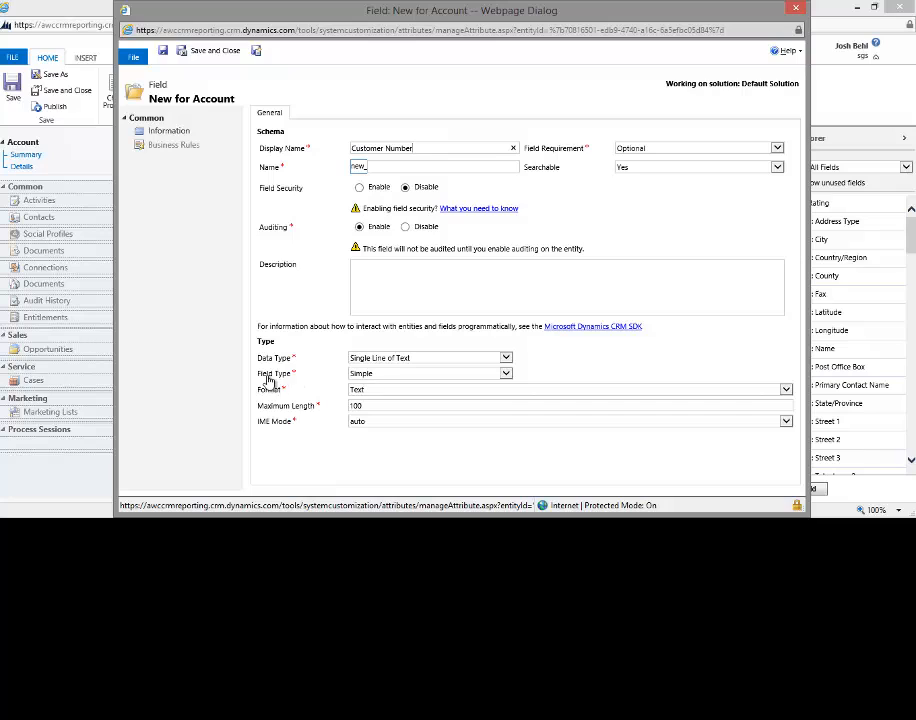
# - Check the field types offered for the Date and Time data type, and restore Single Line of Text
pyautogui.click(506, 373)
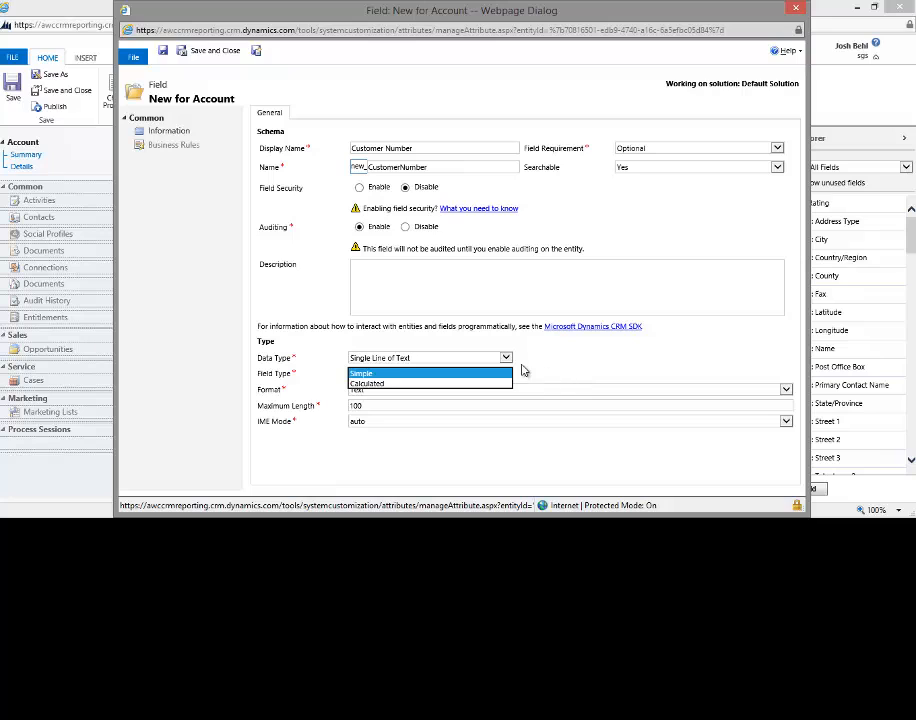
pyautogui.click(506, 360)
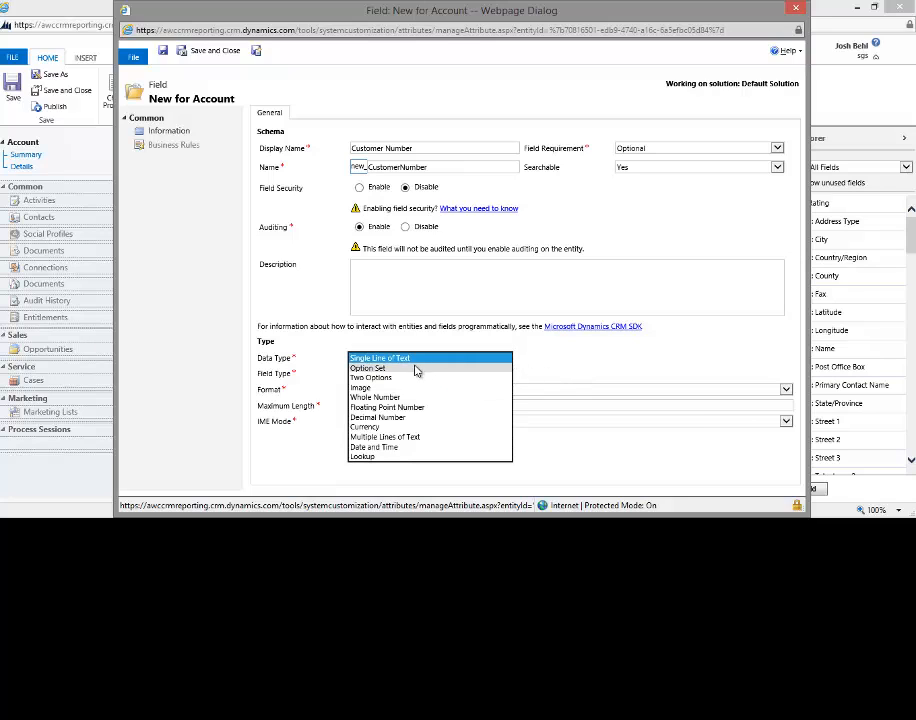
pyautogui.click(405, 447)
pyautogui.click(391, 378)
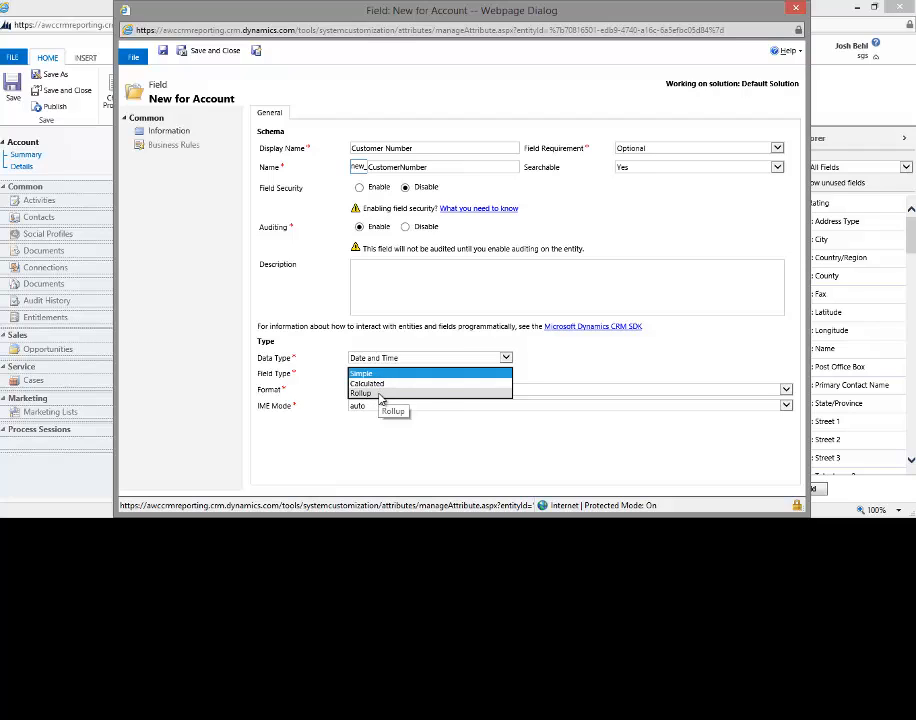
pyautogui.click(405, 360)
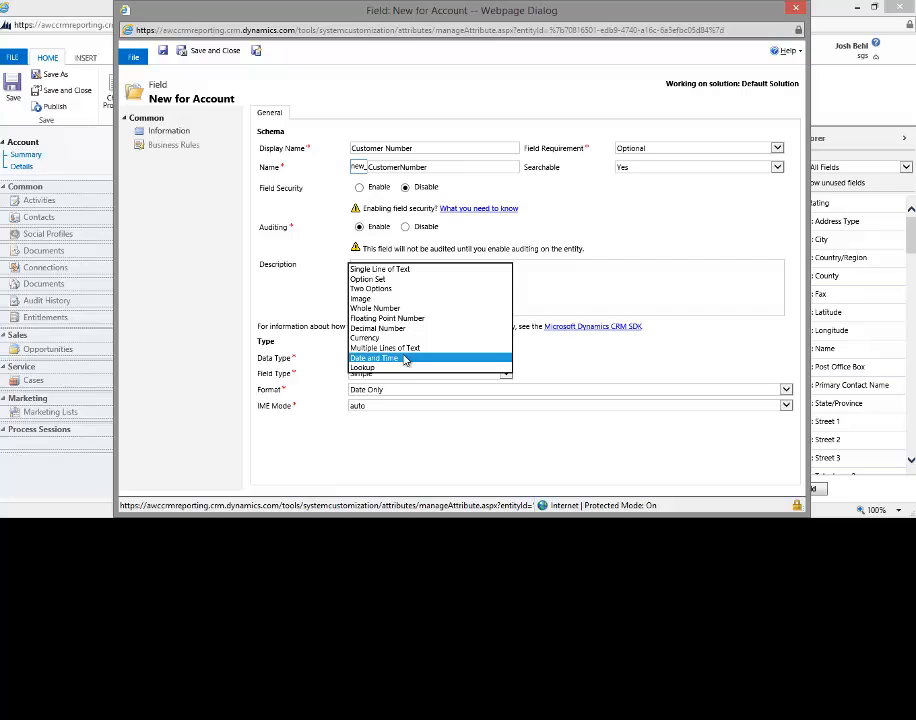
pyautogui.click(404, 269)
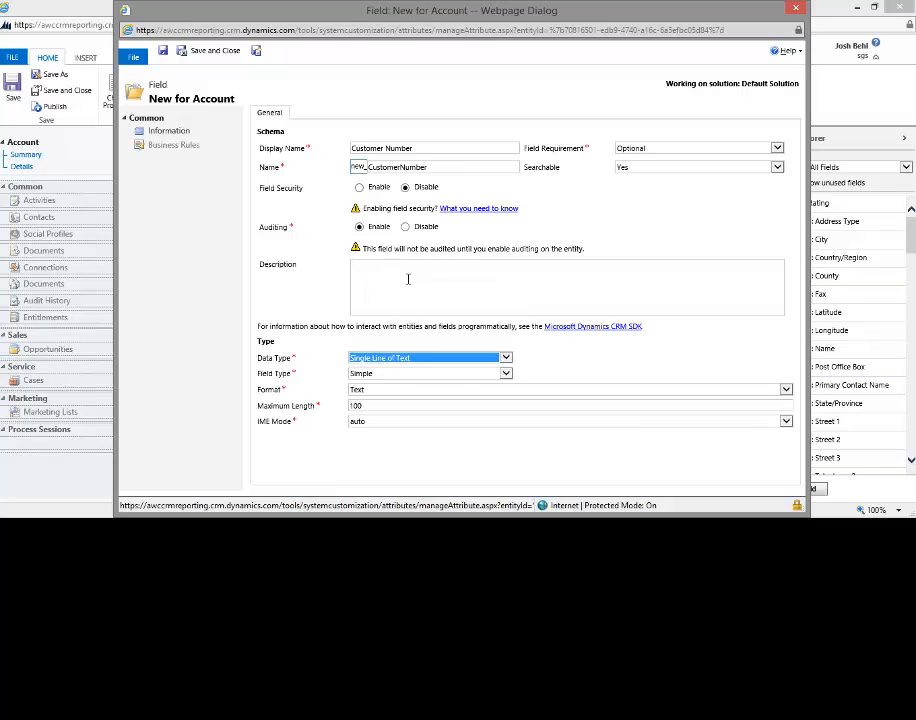
# - Set the Customer Number field type to Calculated and open its calculation for editing in a maximized window
pyautogui.click(421, 376)
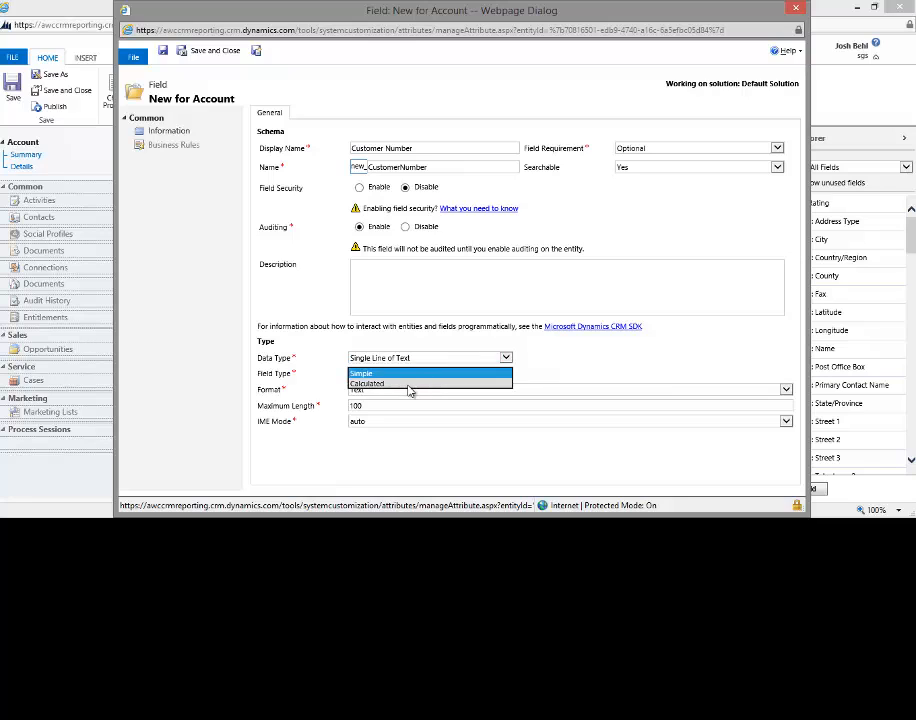
pyautogui.click(410, 384)
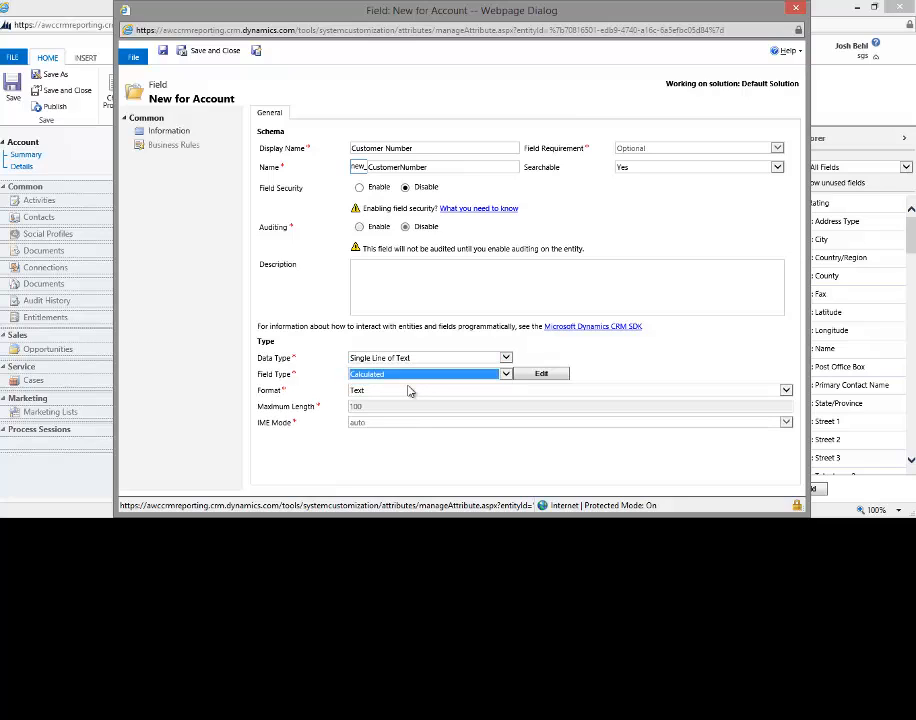
pyautogui.click(548, 375)
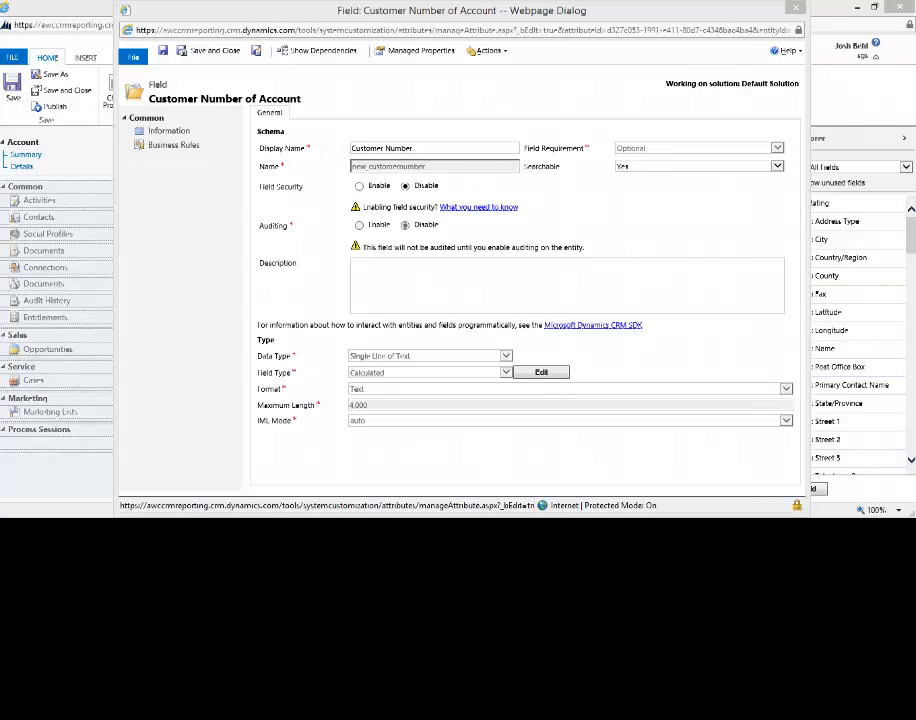
pyautogui.moveTo(0, 104); pyautogui.dragTo(273, 6)
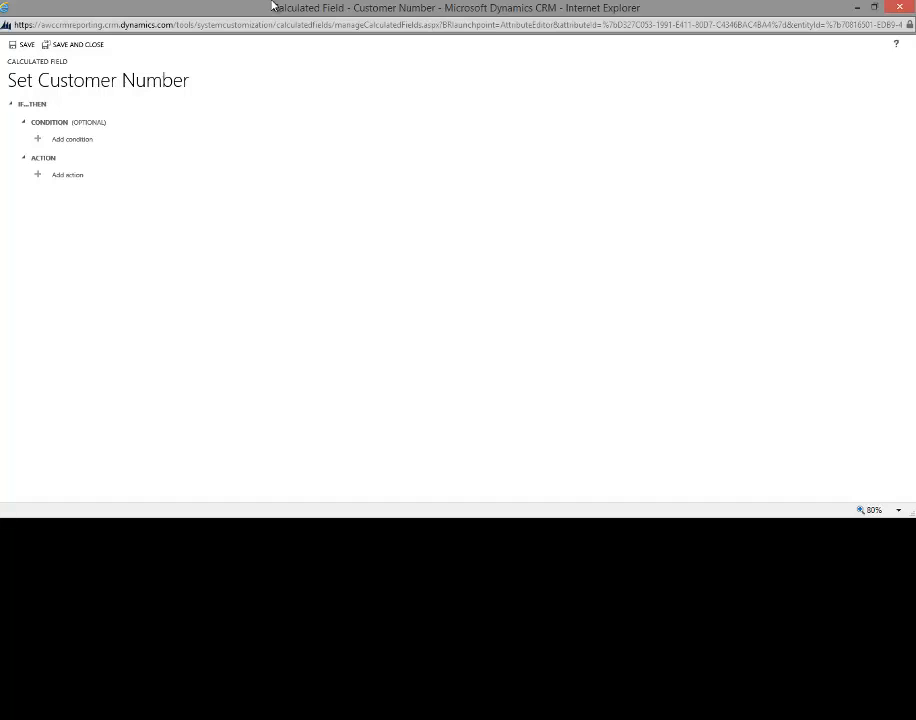
# - Add a condition on the current Account entity requiring that Account Number contains data
pyautogui.click(77, 142)
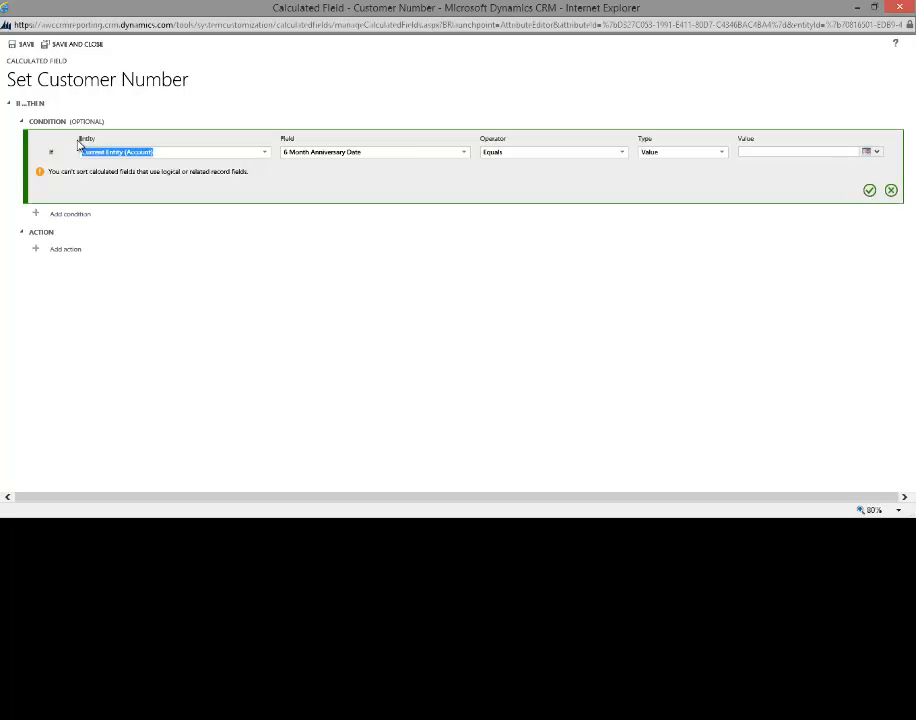
pyautogui.click(265, 156)
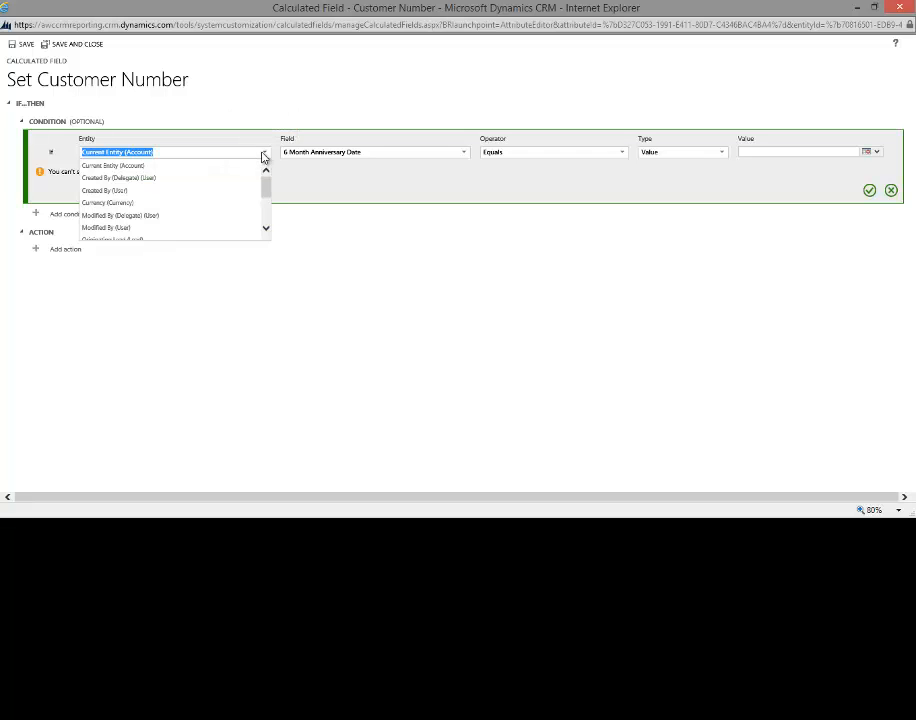
pyautogui.click(318, 187)
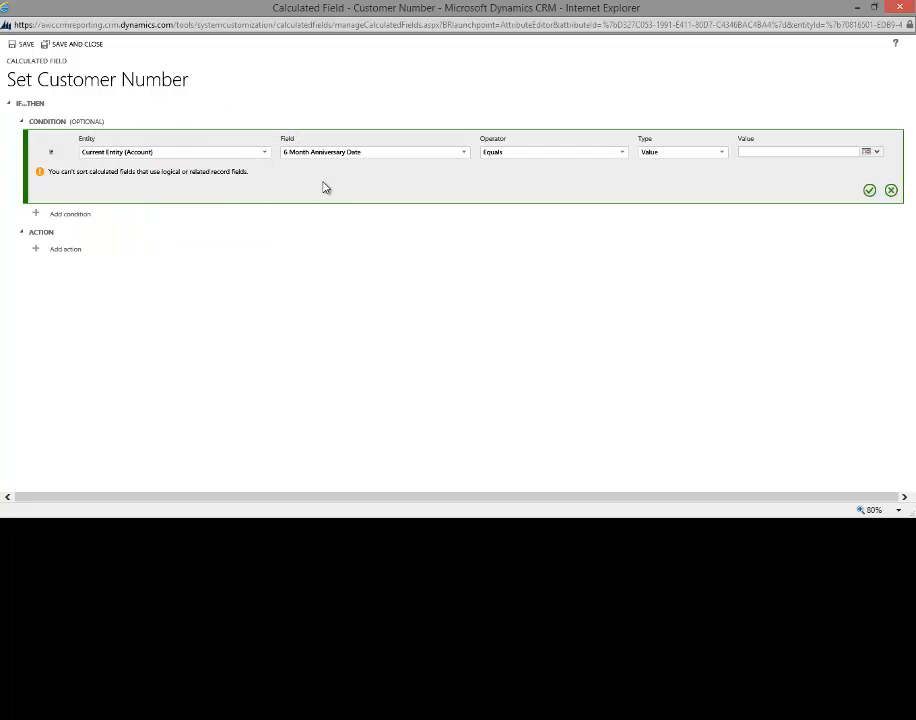
pyautogui.click(465, 154)
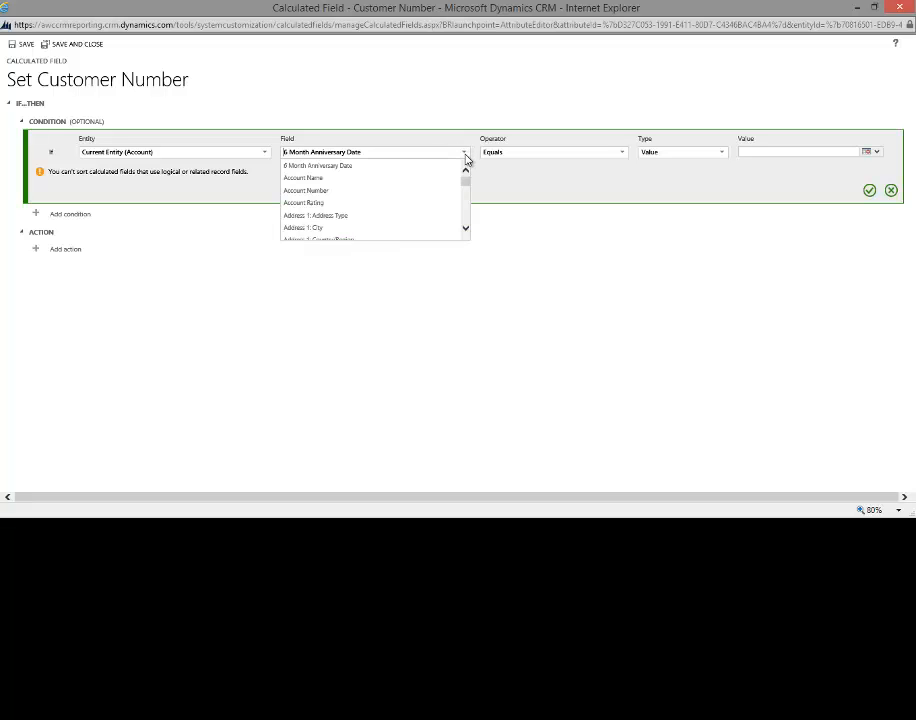
pyautogui.click(327, 191)
pyautogui.click(622, 153)
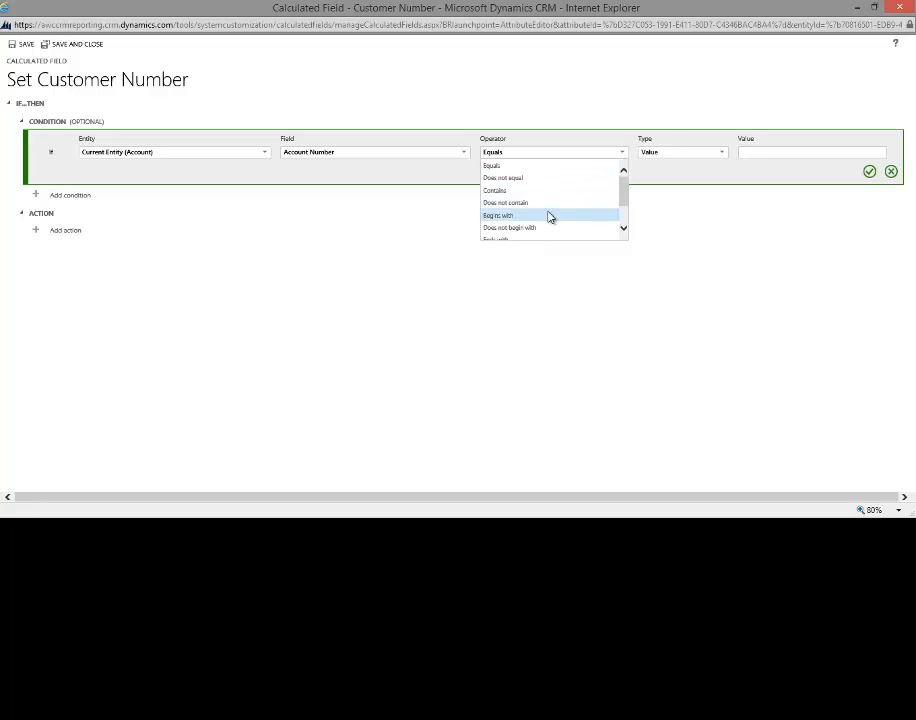
pyautogui.scroll(-2, 548, 216)
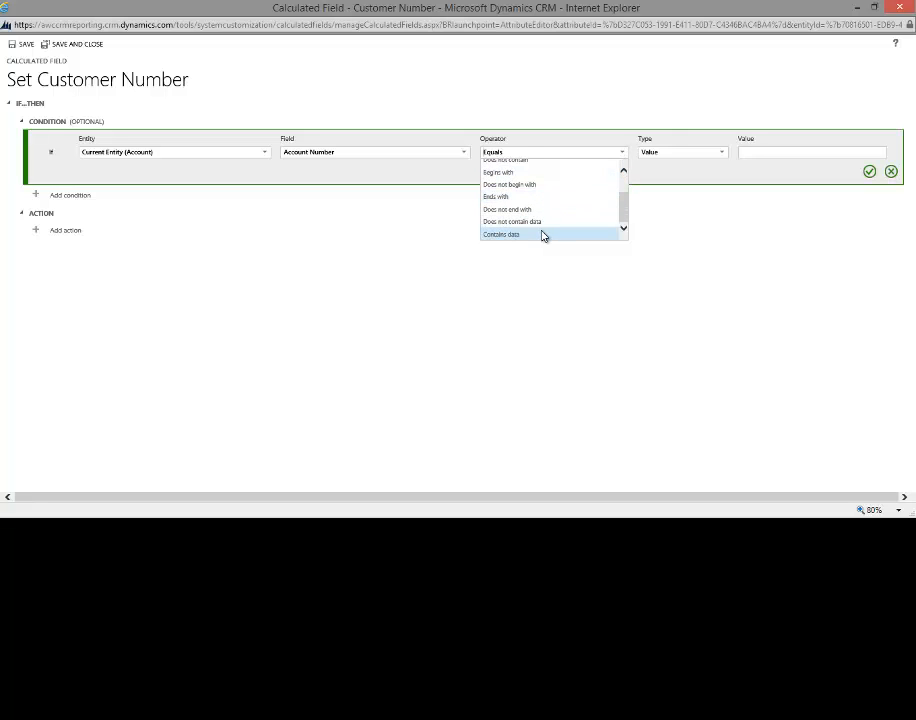
pyautogui.click(546, 234)
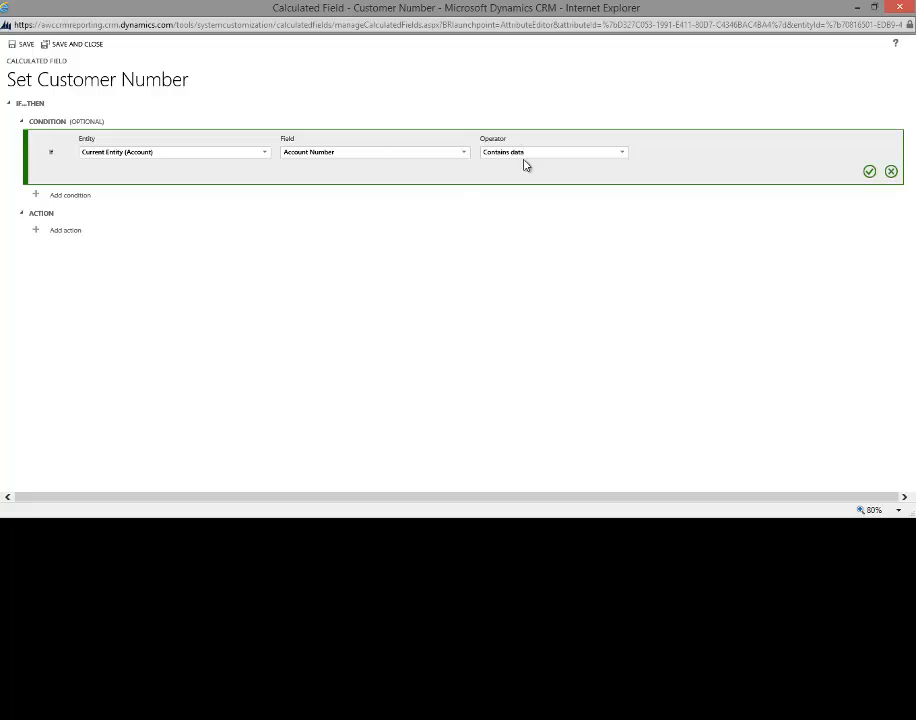
pyautogui.click(870, 174)
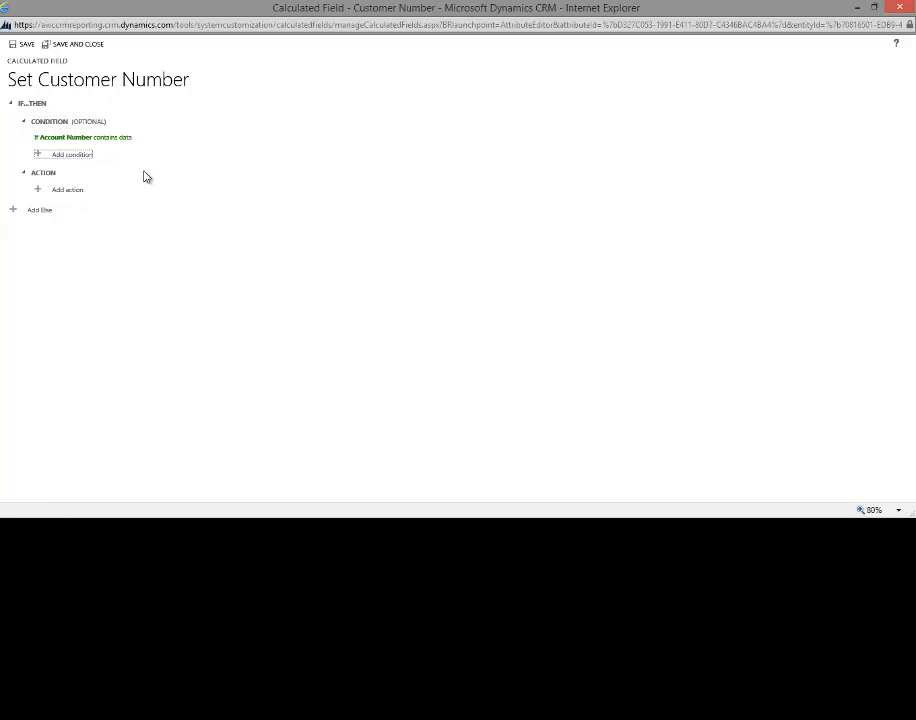
# - Add an action that sets Customer Number with a CONCAT formula holding a nested TRIMLEFT function
pyautogui.click(67, 191)
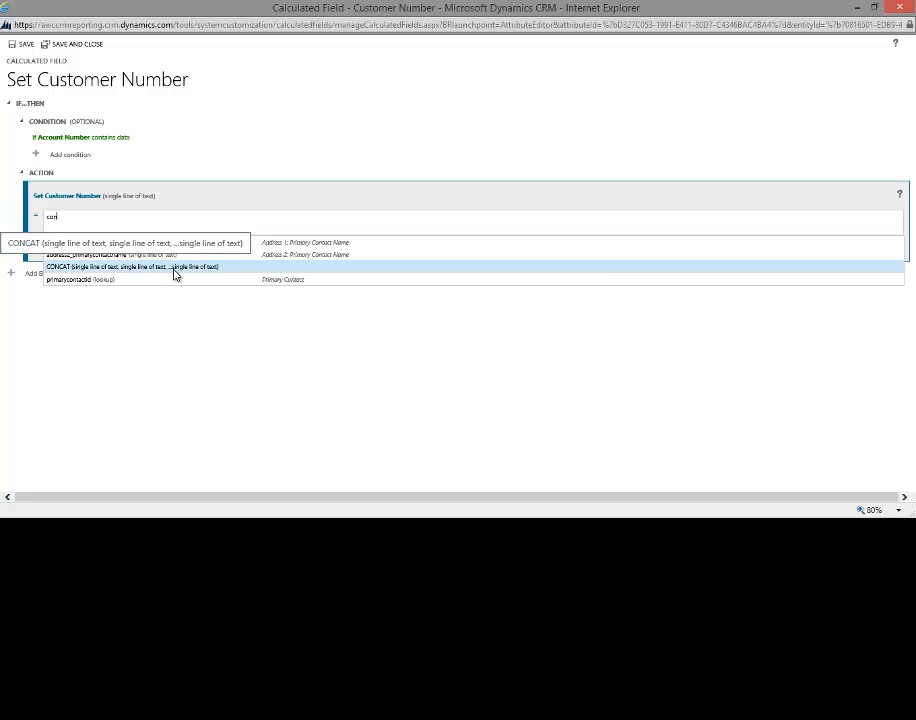
pyautogui.click(68, 271)
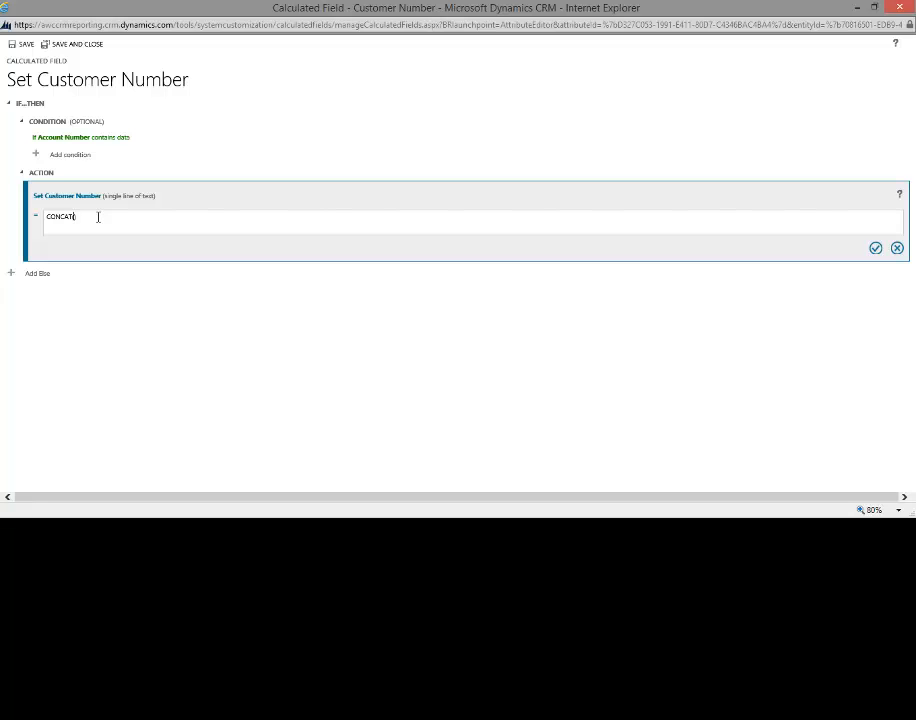
pyautogui.write('(lefti')
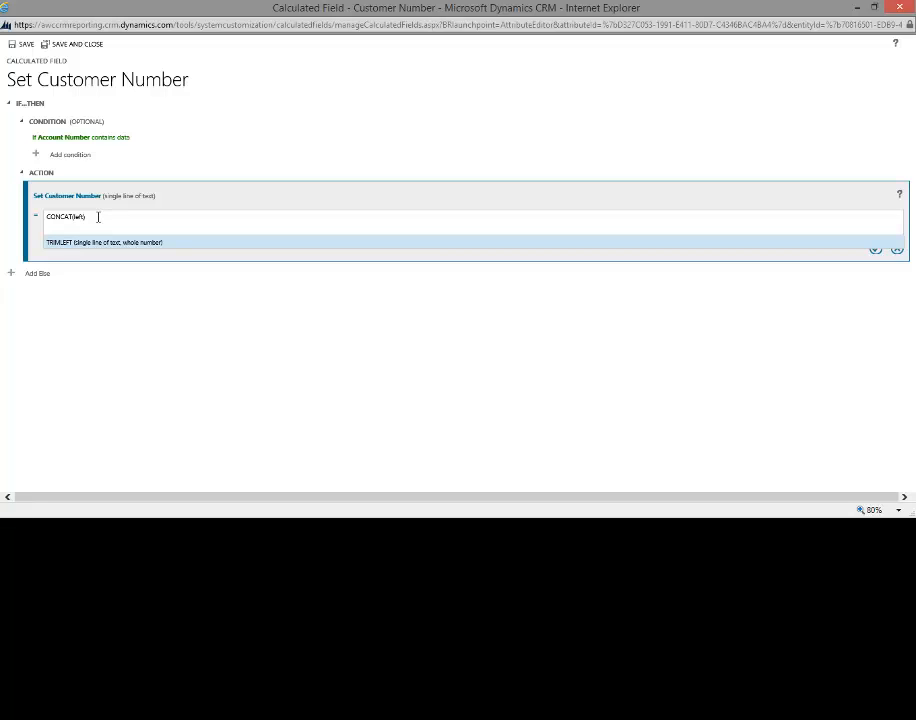
pyautogui.press('Return')
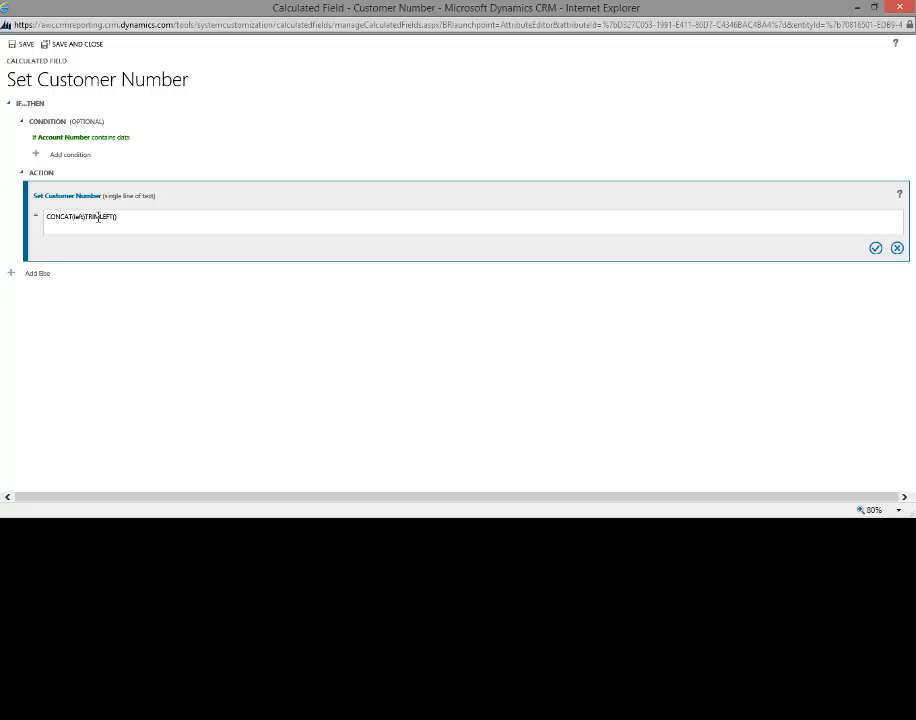
pyautogui.click(86, 219)
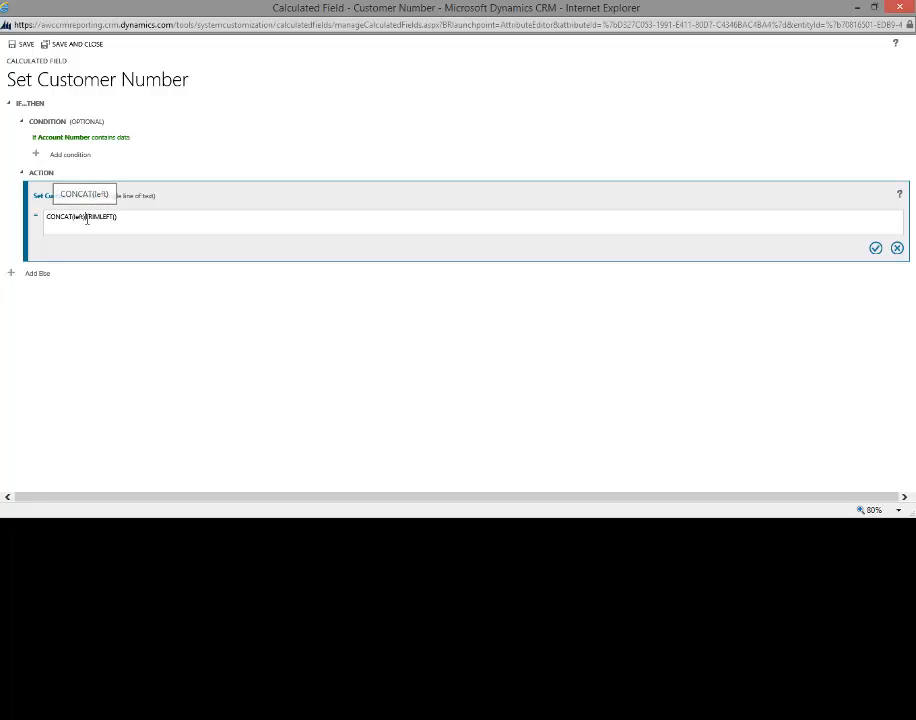
pyautogui.press('BackSpace')
pyautogui.press('BackSpace')
pyautogui.press('BackSpace')
pyautogui.press('BackSpace')
pyautogui.press('BackSpace')
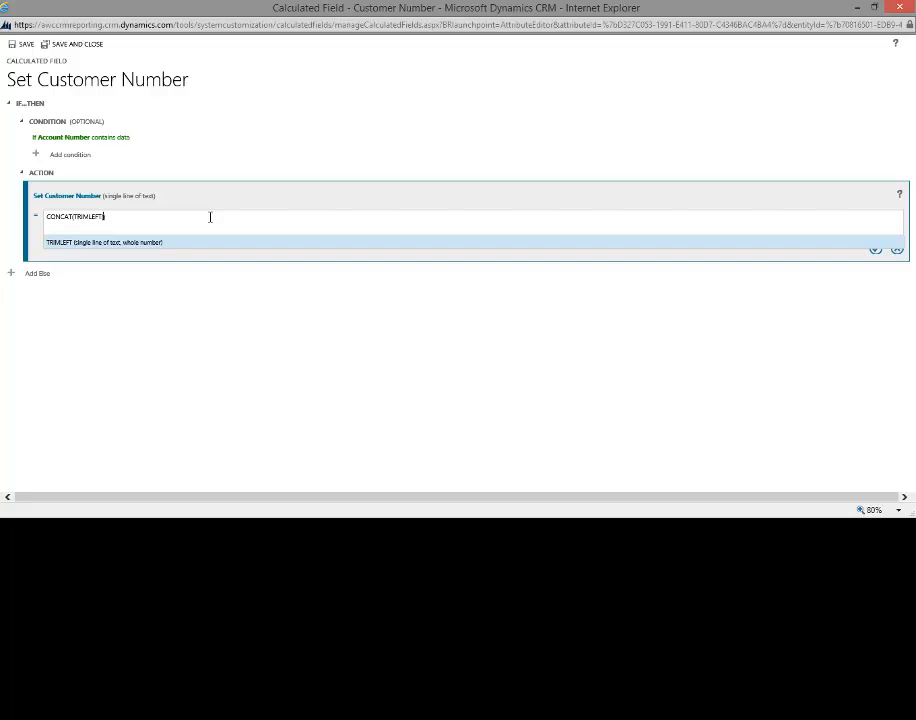
# - Enter the account name field, name, as the argument of the nested TRIMLEFT function
pyautogui.write('(a')
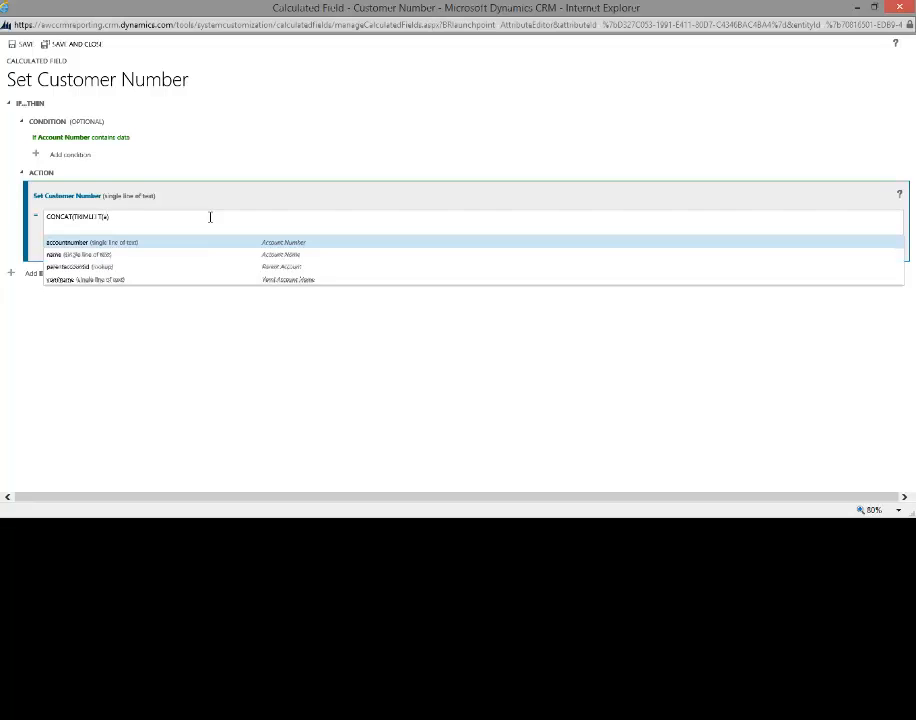
pyautogui.press('BackSpace')
pyautogui.write('name)')
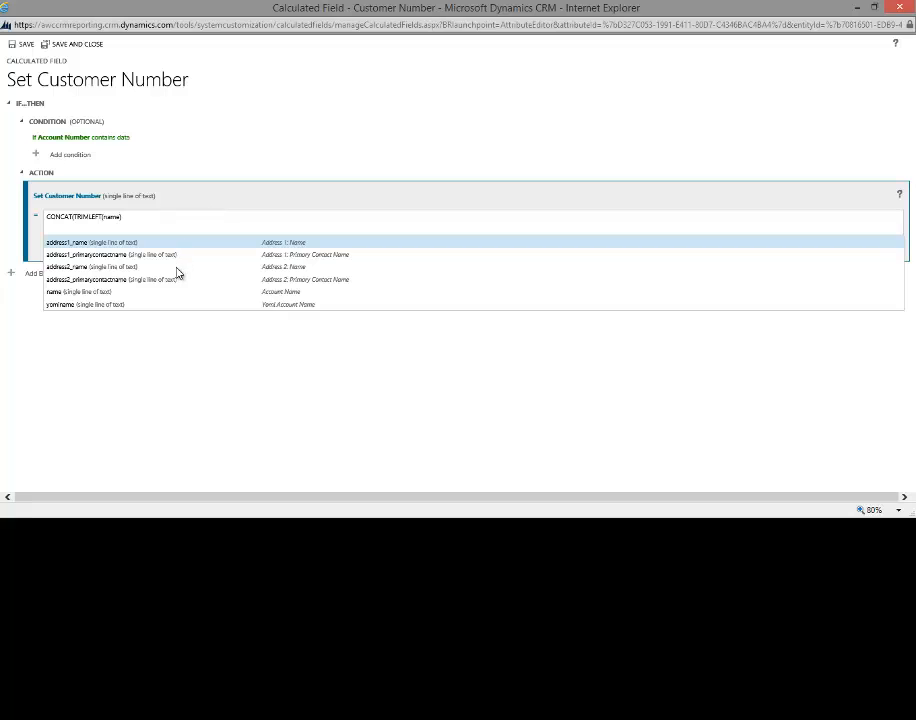
pyautogui.click(129, 293)
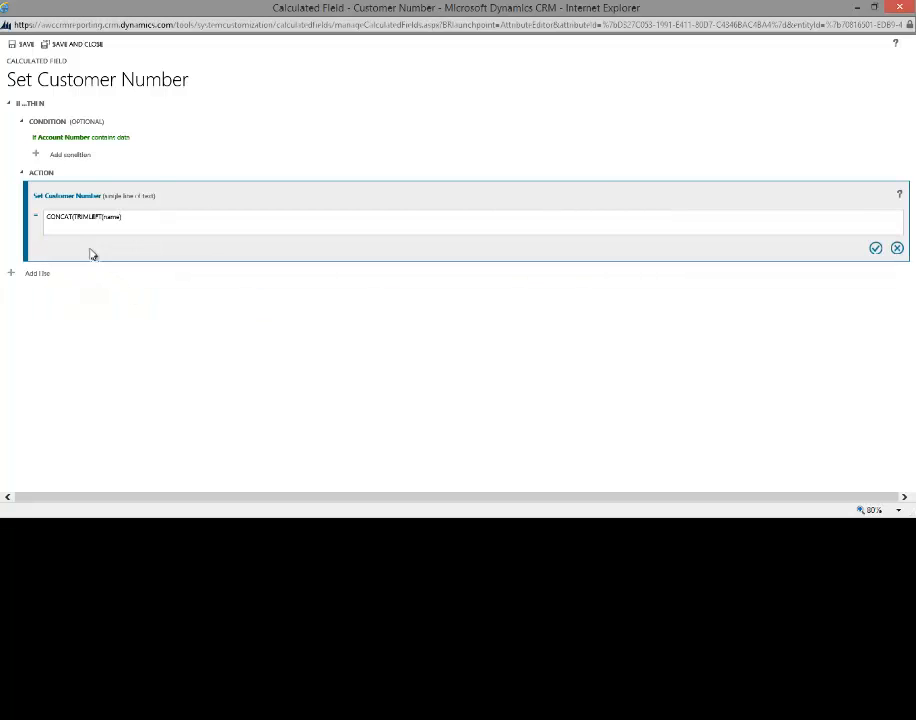
# - Change the nested function to TRIMright and add 8 as its second argument after name
pyautogui.click(102, 216)
pyautogui.press('BackSpace')
pyautogui.press('BackSpace')
pyautogui.press('BackSpace')
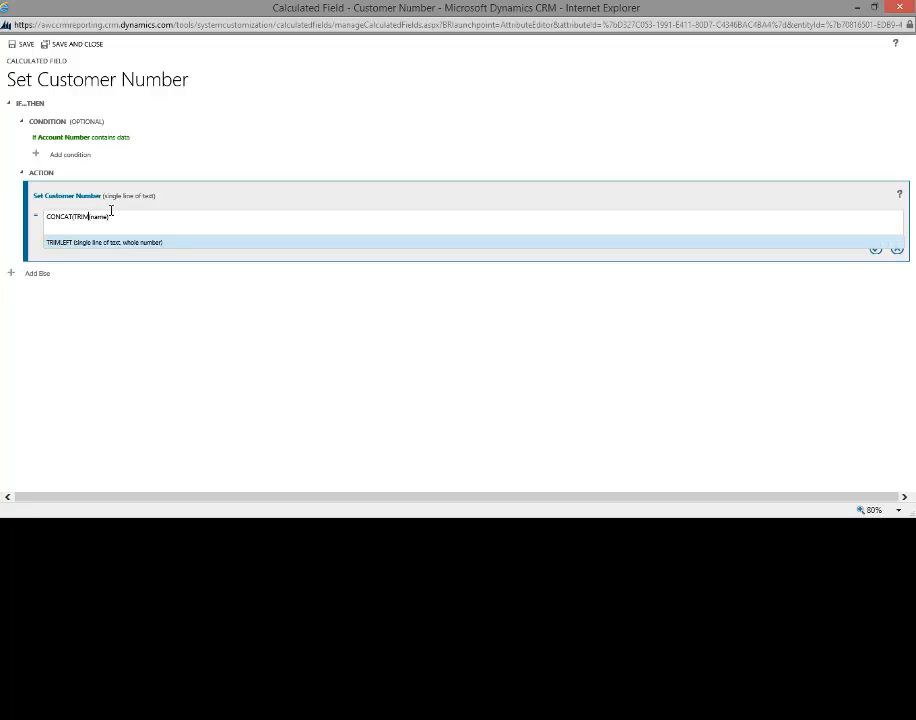
pyautogui.press('BackSpace')
pyautogui.write('right')
pyautogui.write(')')
pyautogui.write(',')
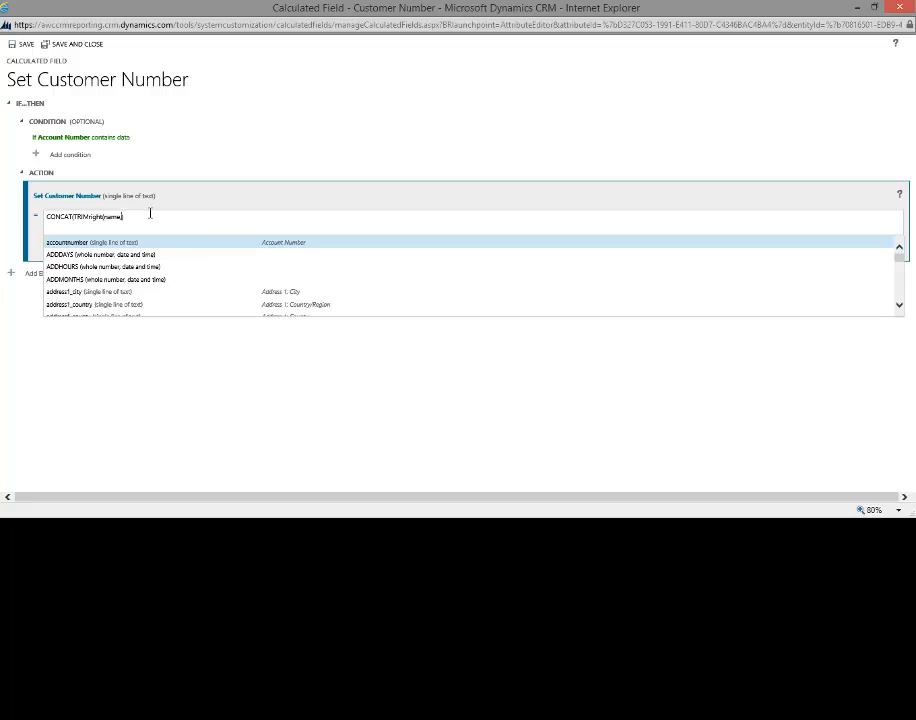
pyautogui.write('8')
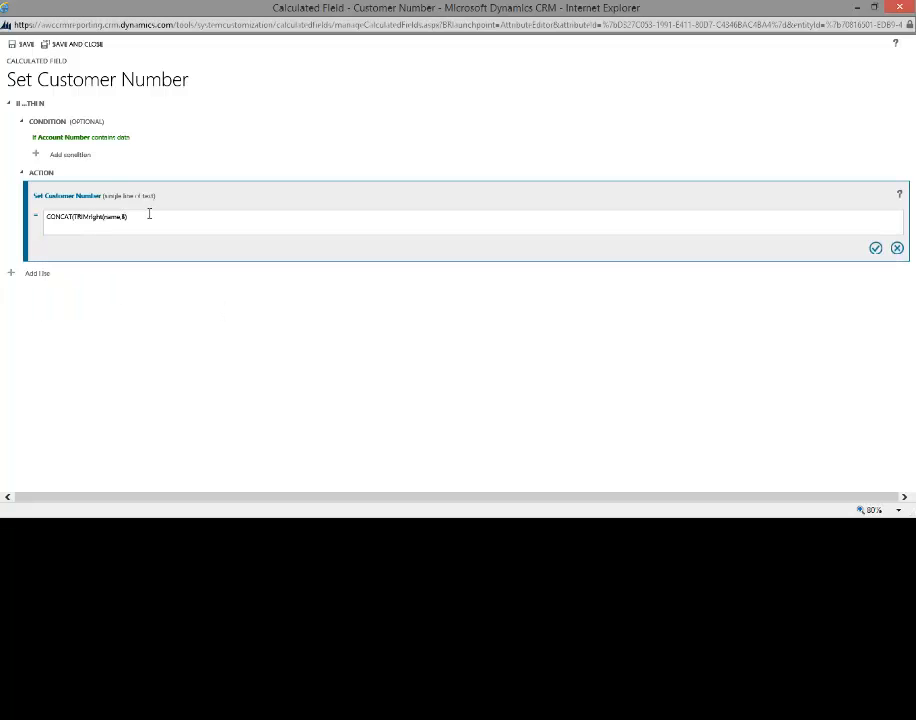
# - Add TRIMLEFT(accountnumber,5) as the second argument of the CONCAT formula for Customer Number
pyautogui.write(',')
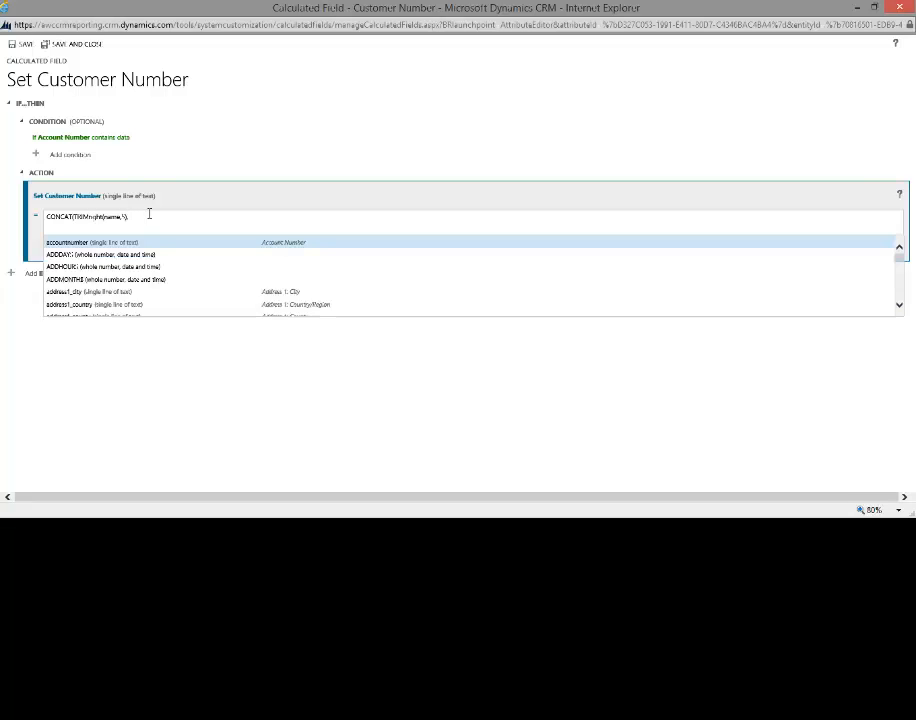
pyautogui.write('trim')
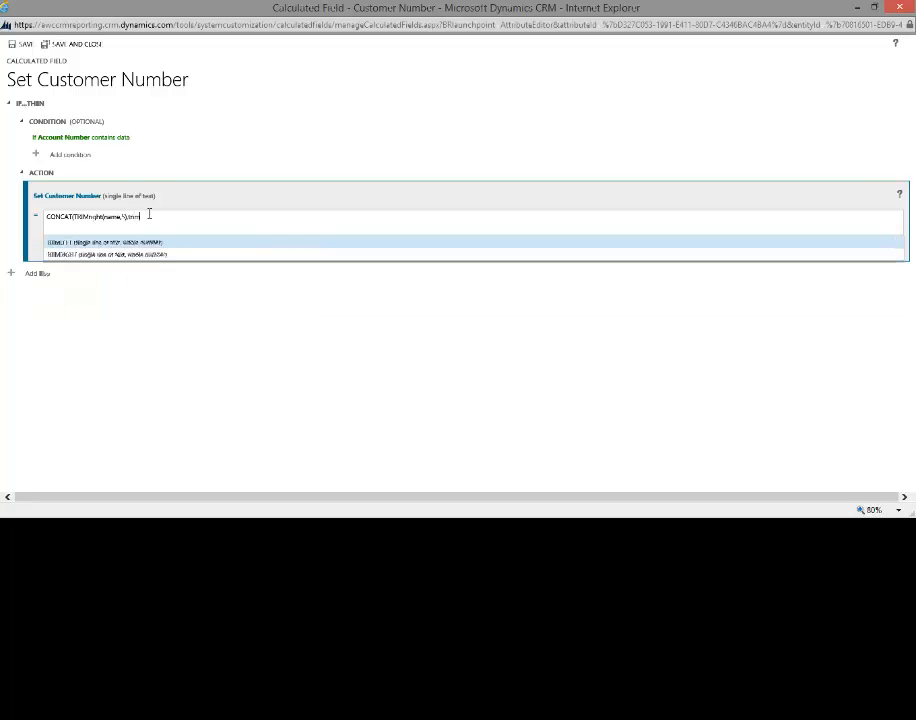
pyautogui.write('left')
pyautogui.press('Return')
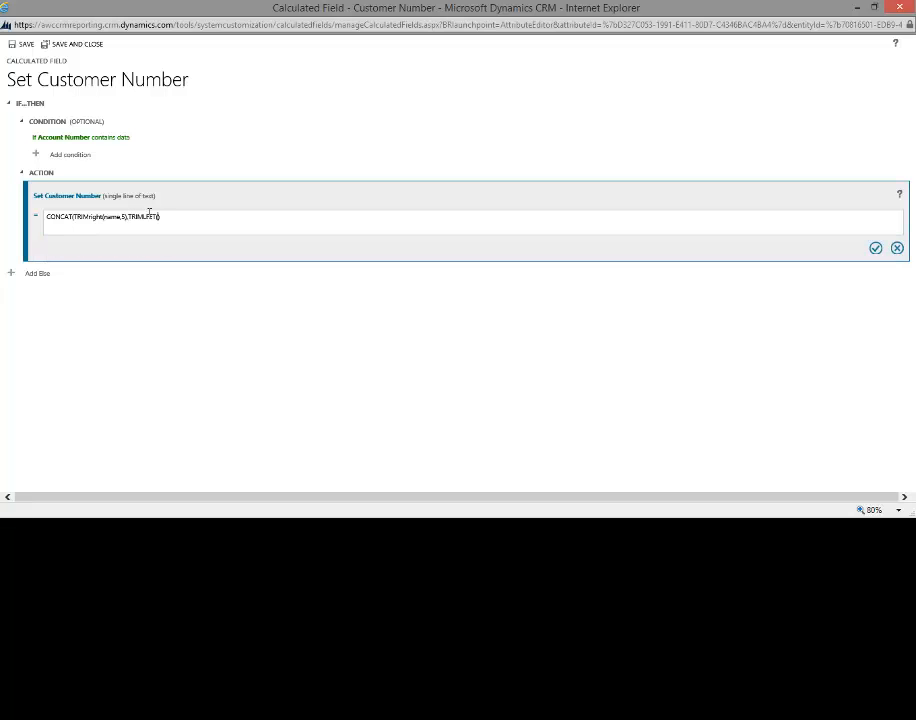
pyautogui.write('accou')
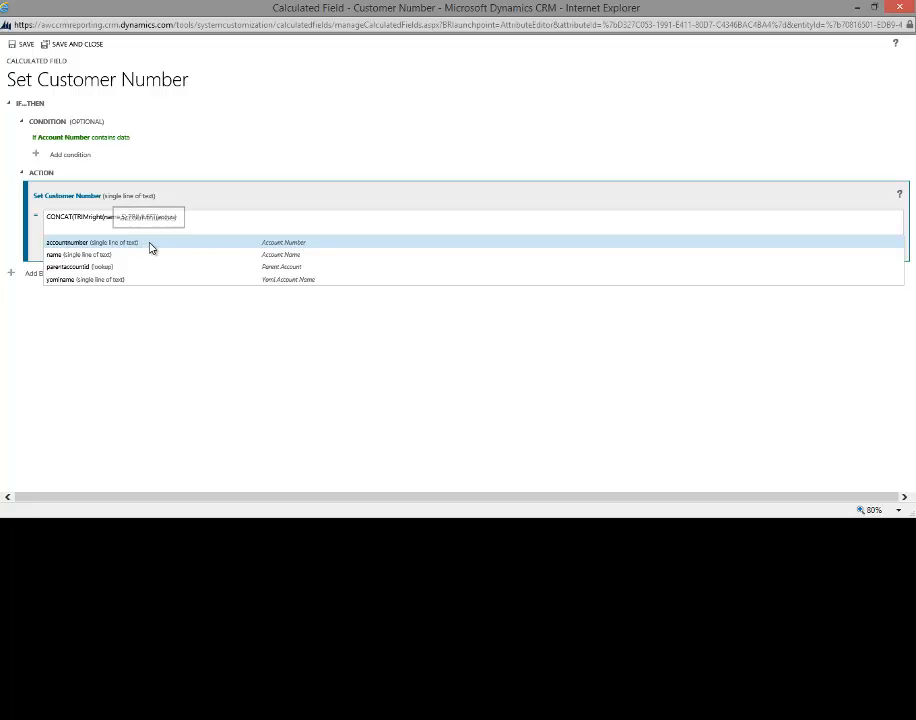
pyautogui.click(151, 248)
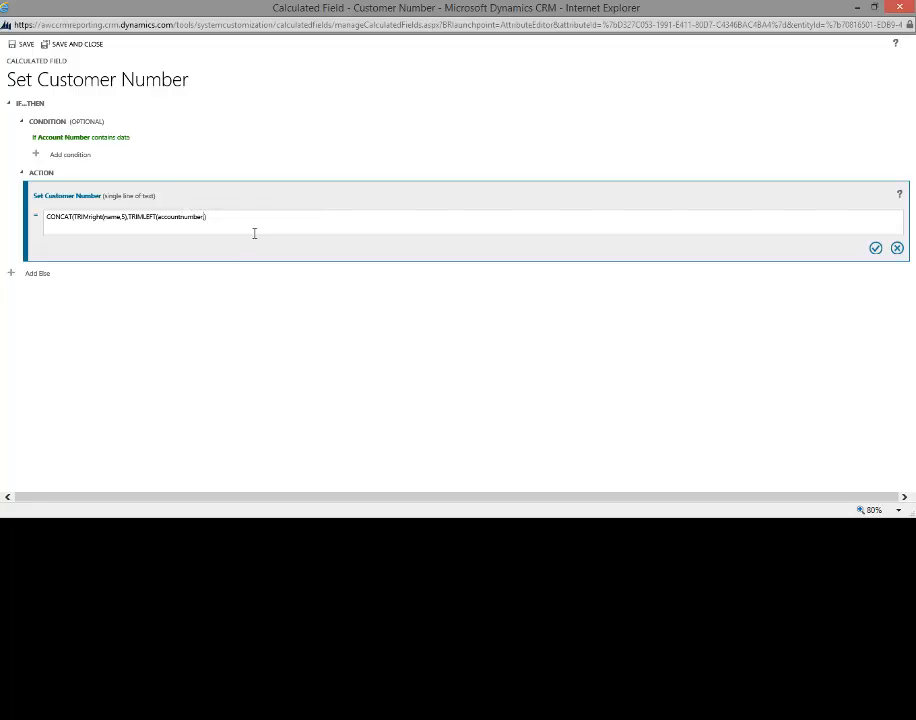
pyautogui.write(',5')
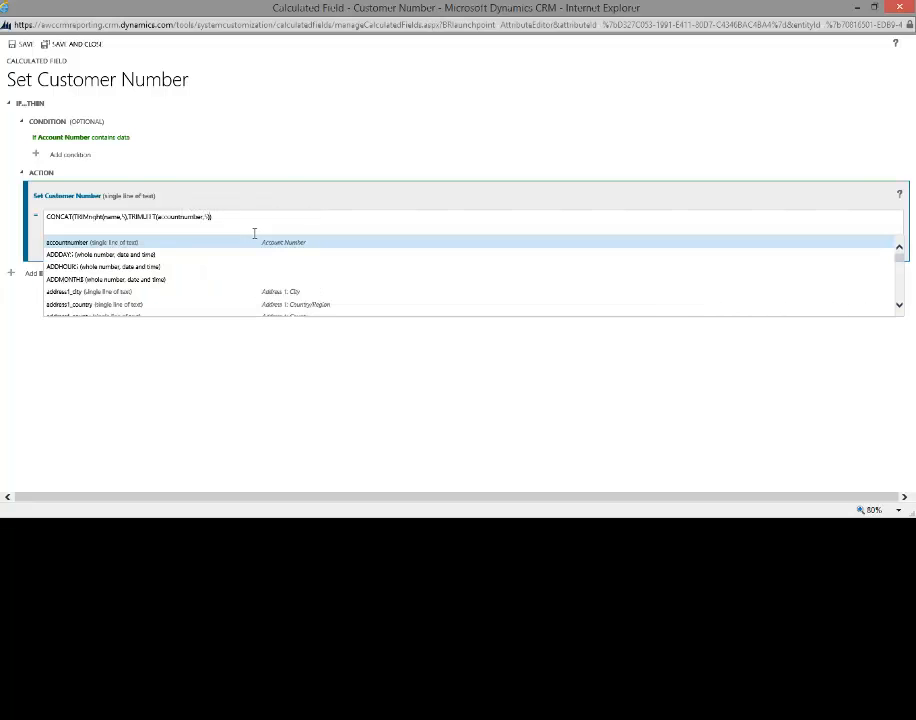
pyautogui.click(326, 147)
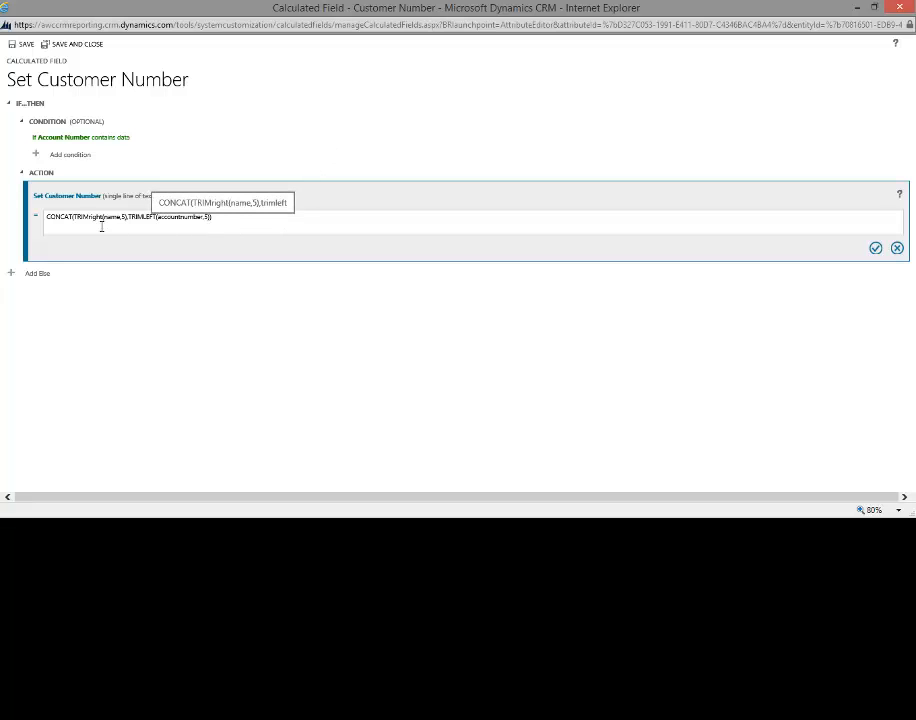
pyautogui.click(238, 219)
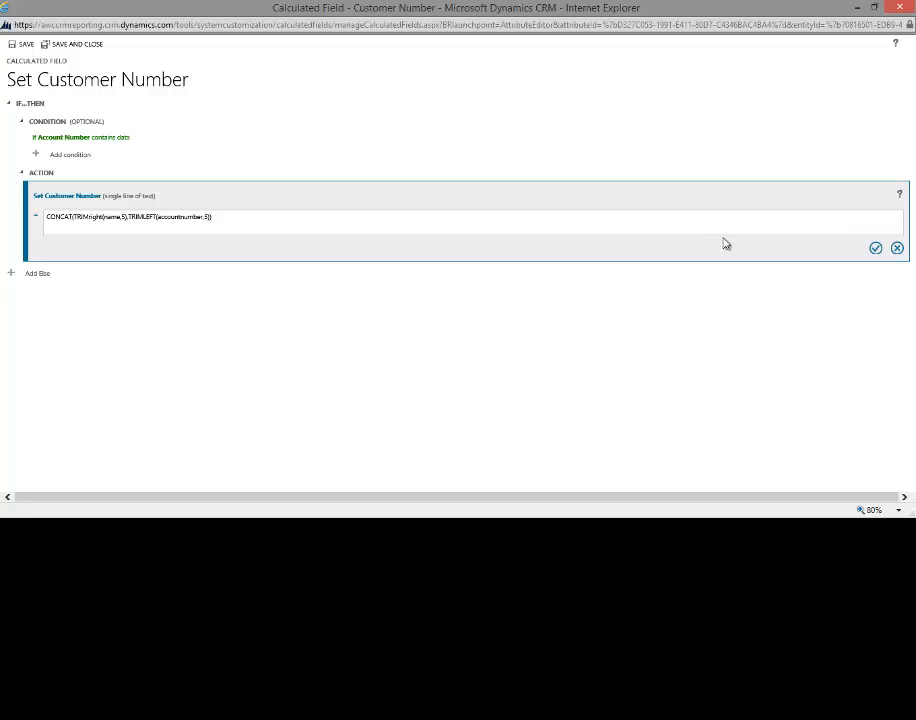
# - Accept the formula action, and save and close both the calculation and the Customer Number field definition
pyautogui.click(875, 249)
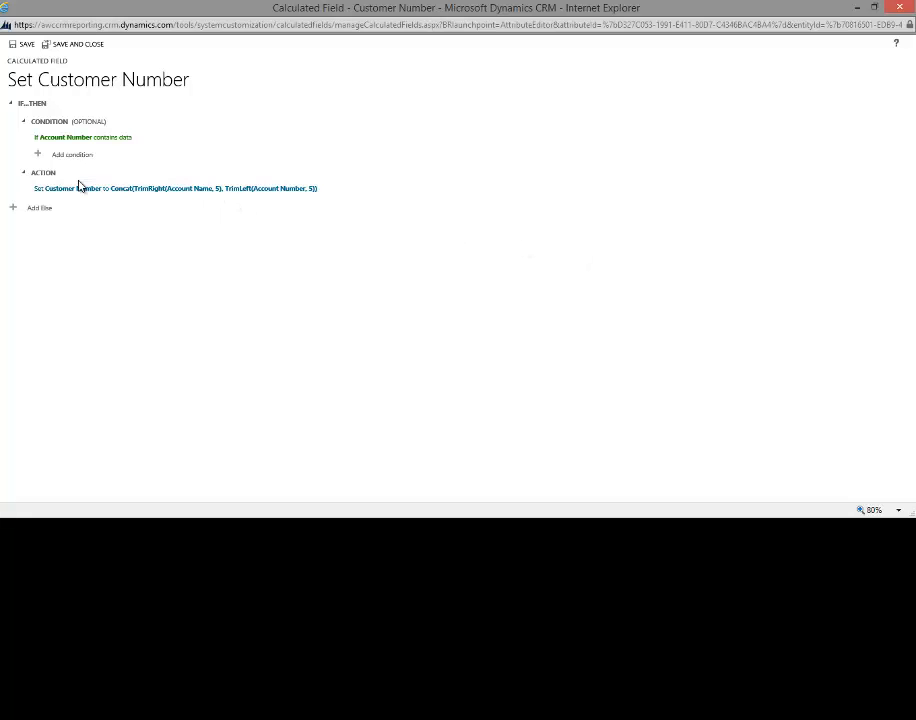
pyautogui.click(73, 45)
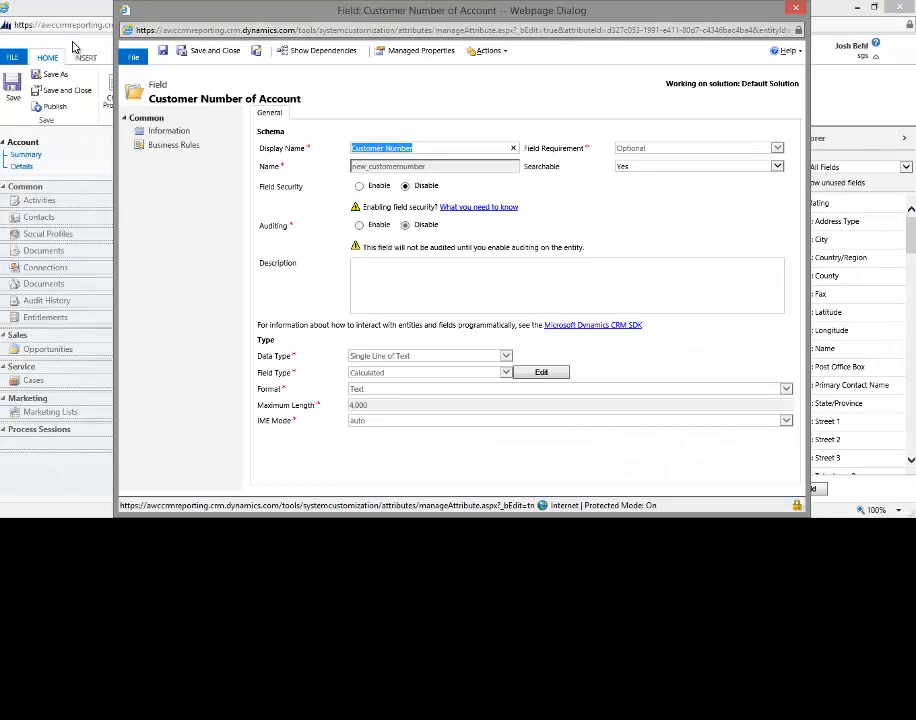
pyautogui.click(213, 53)
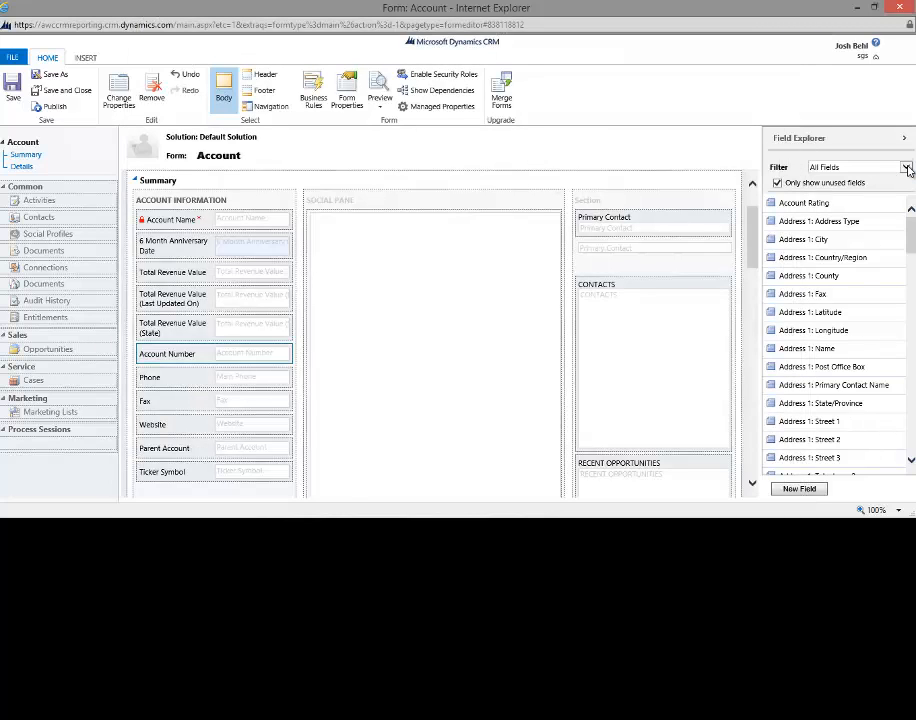
# - Filter the available fields to Custom Fields and place Customer Number directly below Account Number on the Account form
pyautogui.click(906, 168)
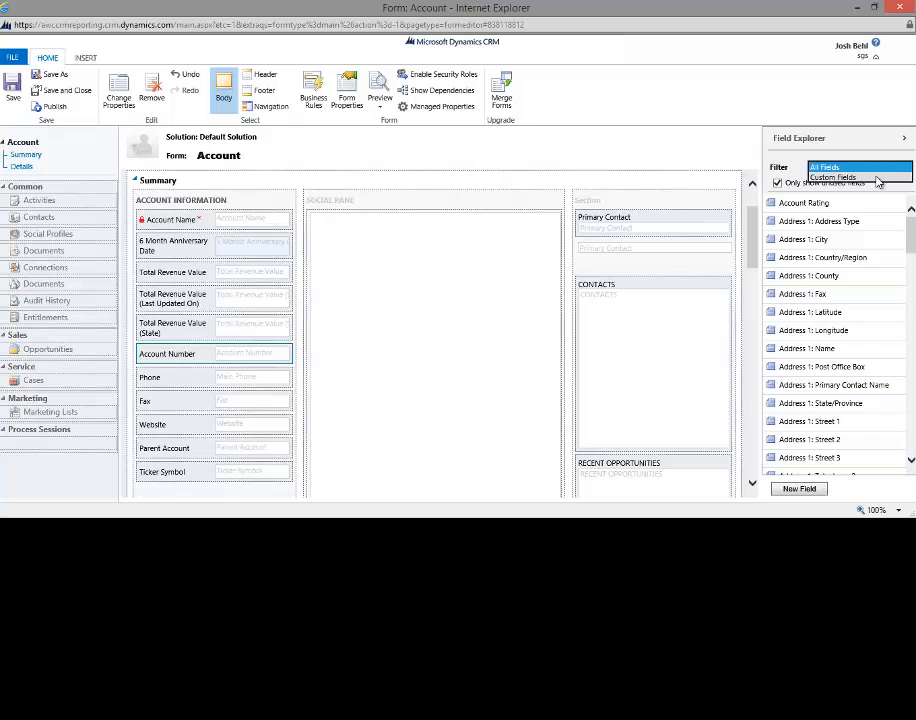
pyautogui.click(880, 177)
pyautogui.moveTo(853, 208); pyautogui.dragTo(221, 380)
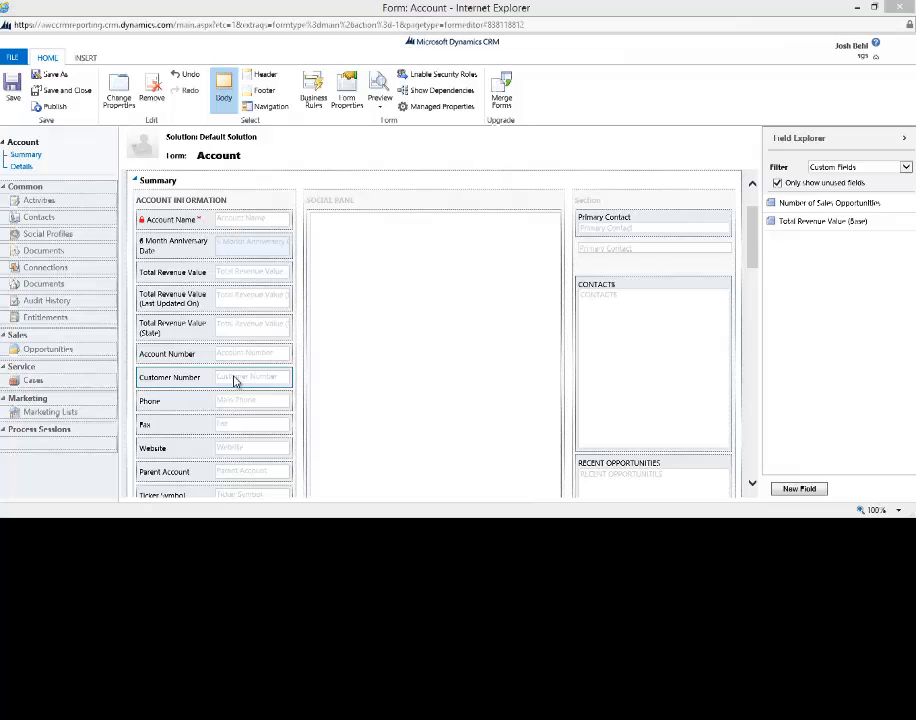
# - Make the Customer Number field read-only in its field properties on the Account form
pyautogui.doubleClick(234, 379)
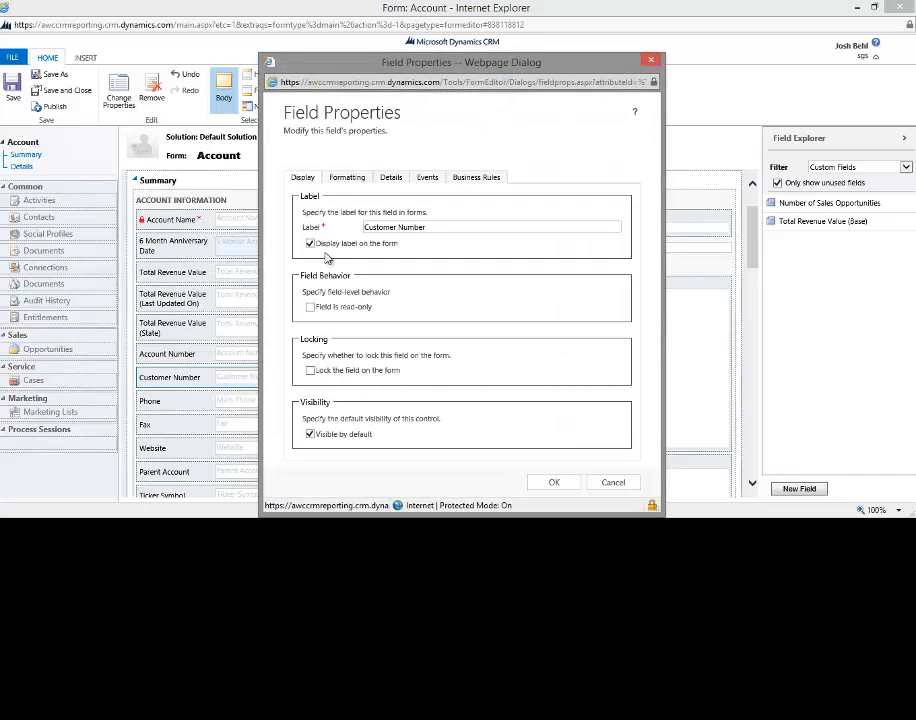
pyautogui.click(343, 309)
pyautogui.click(554, 484)
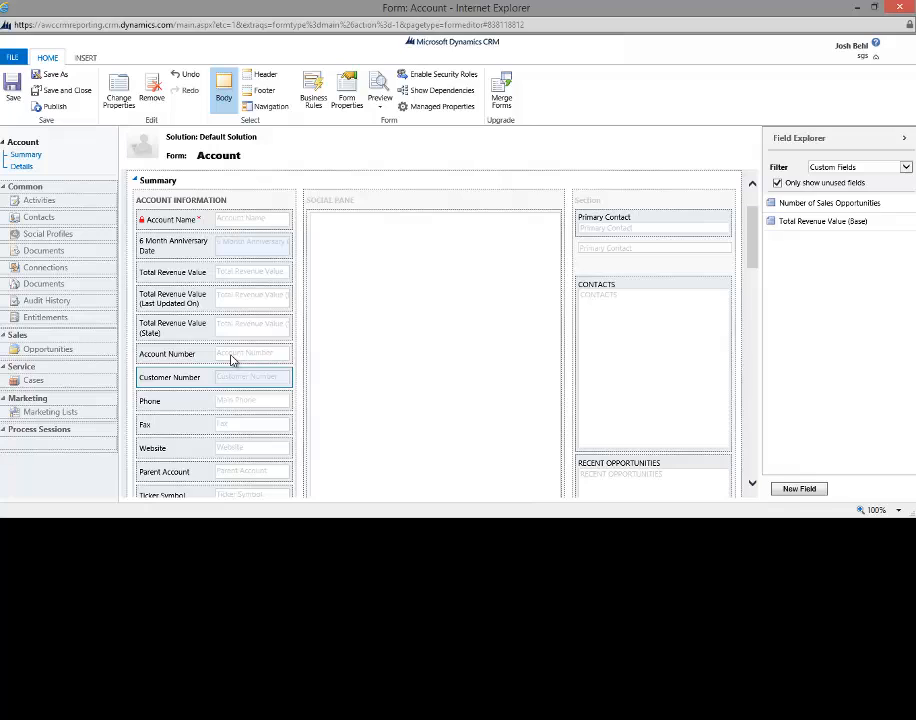
# - Publish the Account form, save and close it, and reload the SGS Testing, Inc. account record
pyautogui.click(55, 107)
pyautogui.click(77, 90)
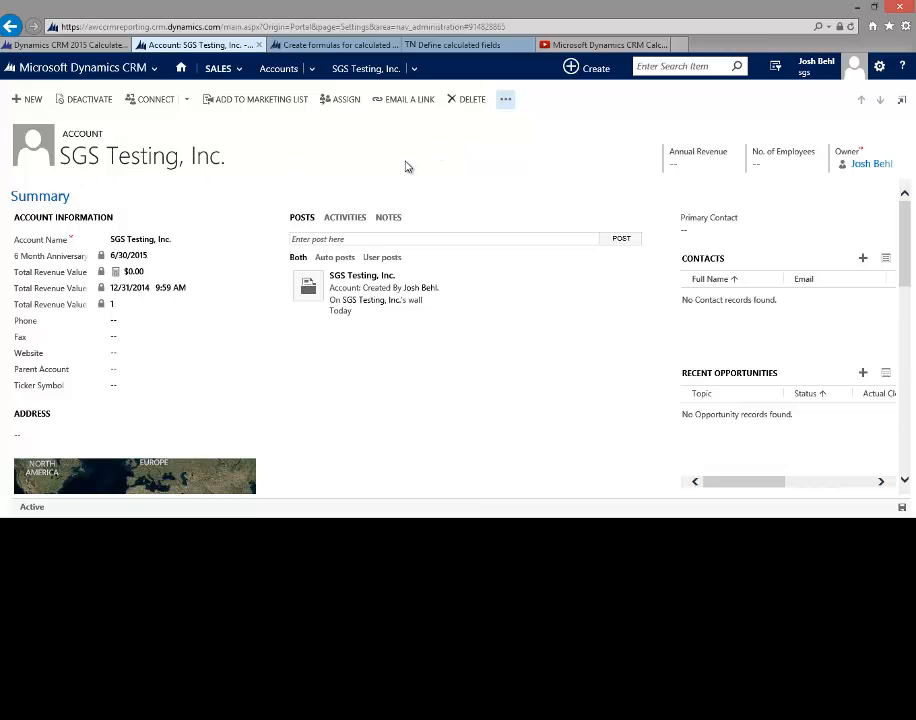
pyautogui.press('F5')
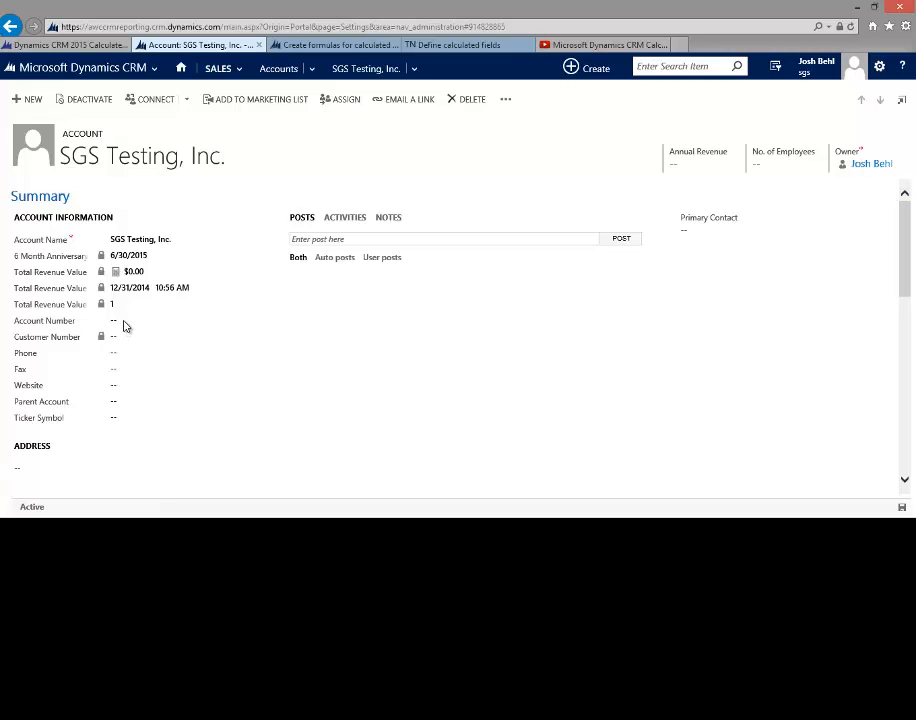
# - Enter a ten-digit account number in Account Number on the SGS Testing, Inc. record and save it
pyautogui.click(126, 322)
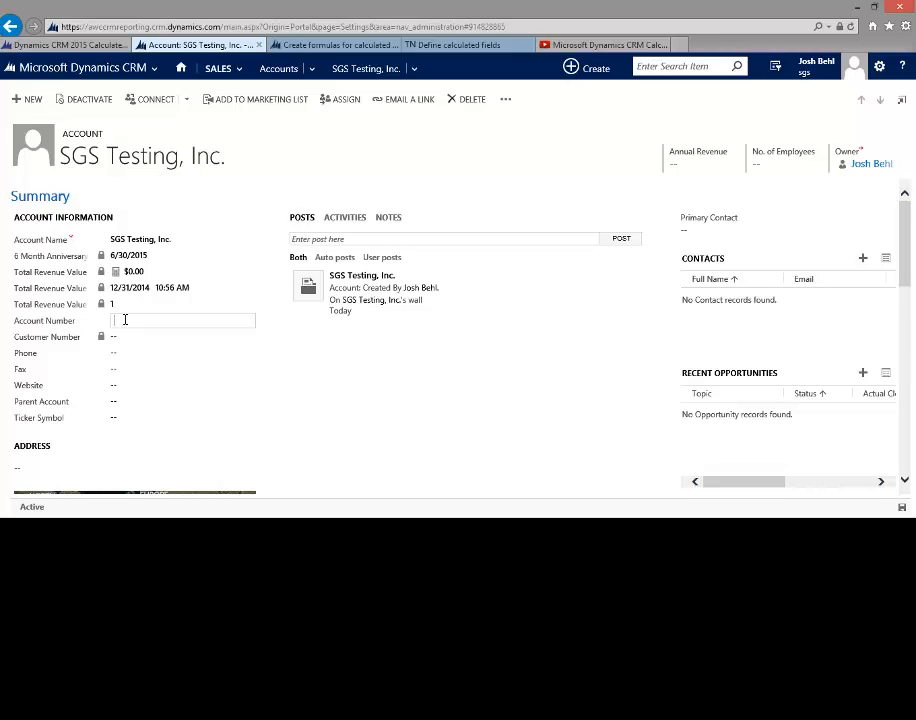
pyautogui.write('1234567890')
pyautogui.press('Tab')
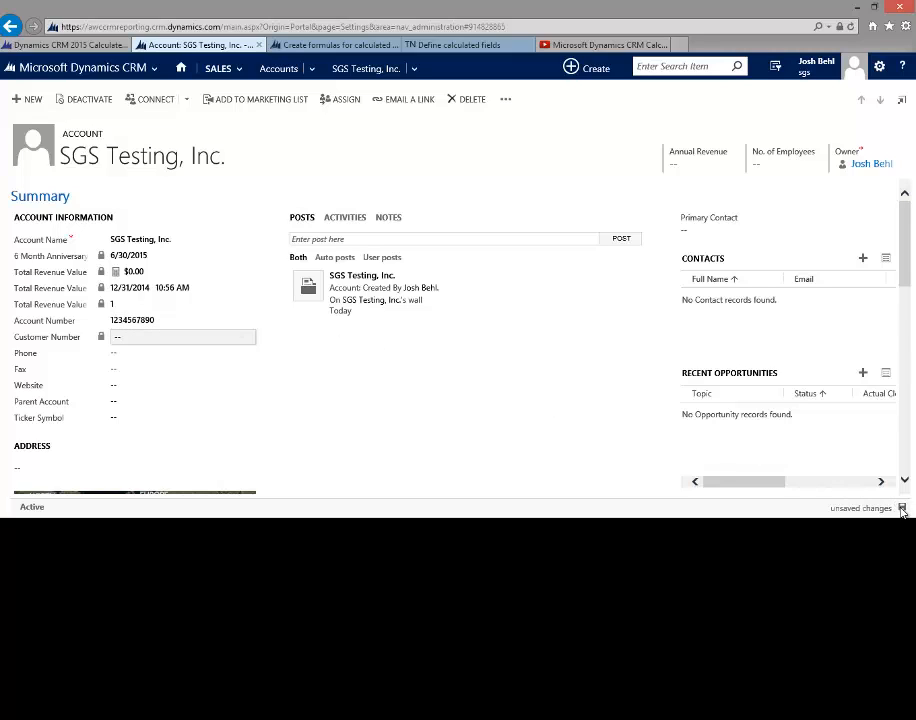
pyautogui.click(902, 508)
pyautogui.click(902, 508)
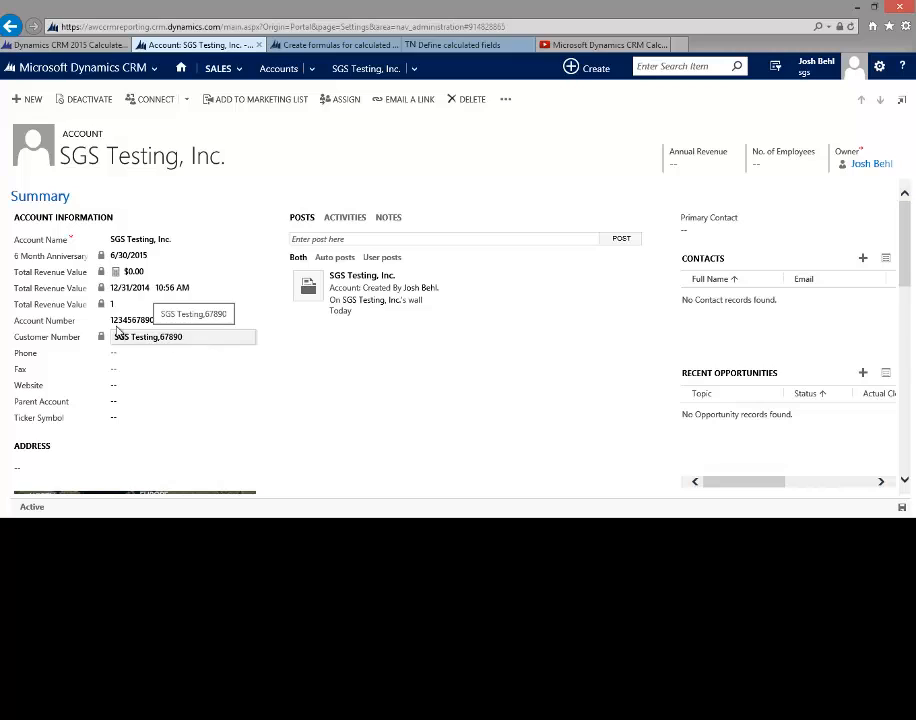
pyautogui.click(176, 348)
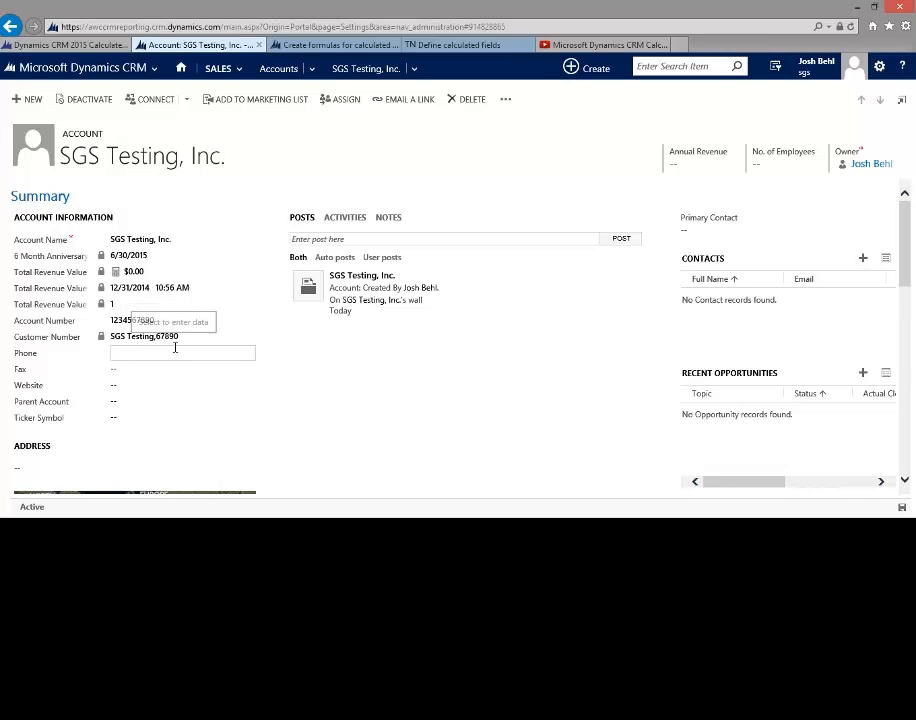